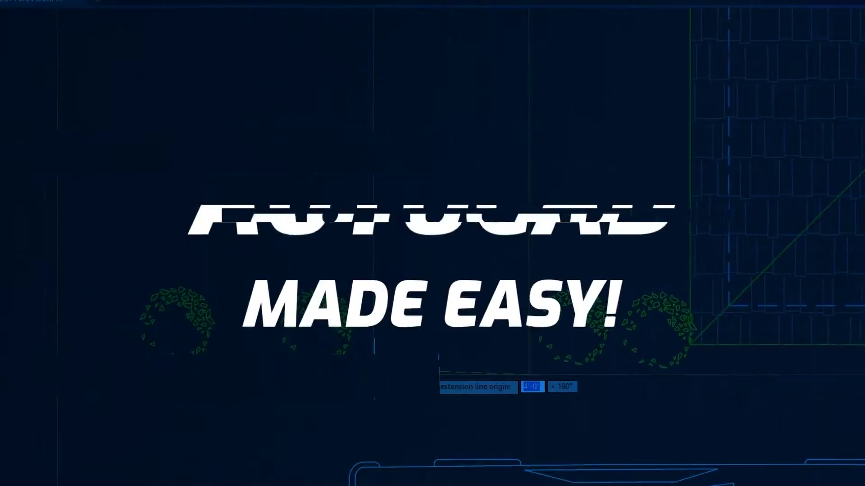
click(413, 313)
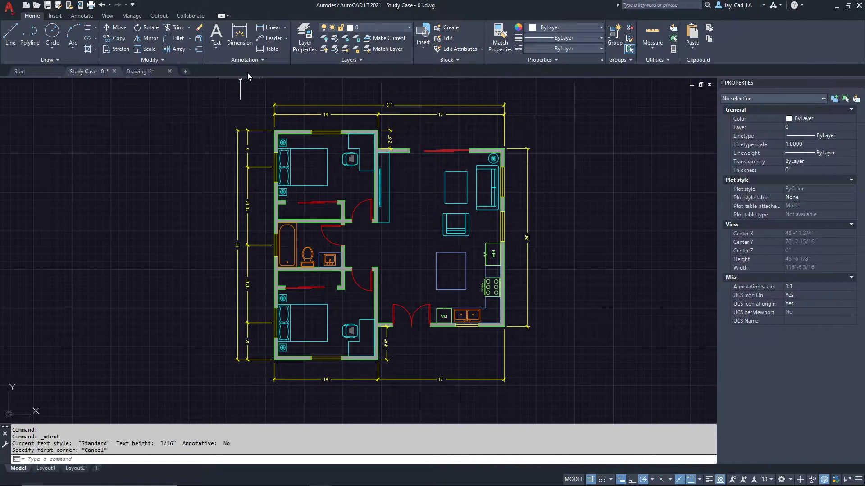
- Add the multiline text "BEDROOM 1" beside the bed in the bedroom on the plan's upper left
click(217, 33)
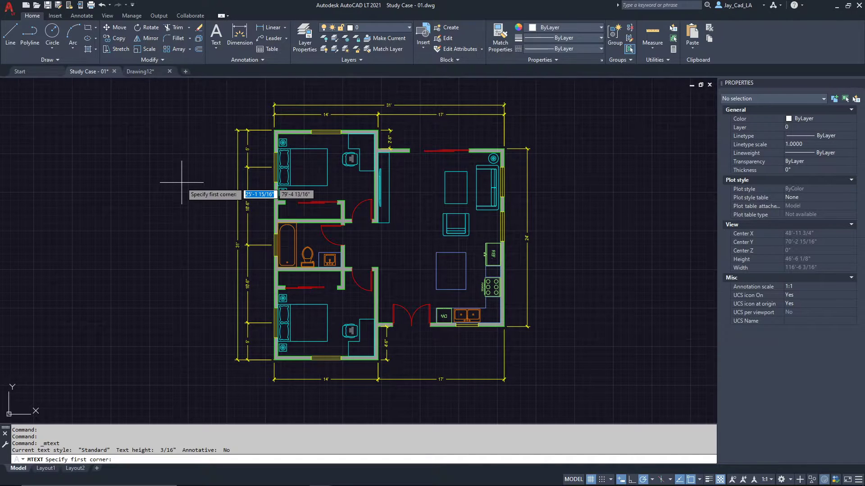
middle_drag(411, 258, 357, 262)
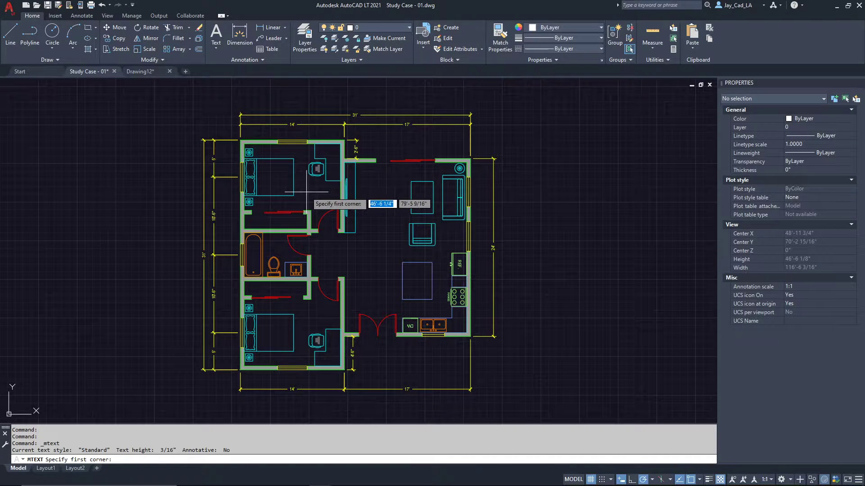
scroll(297, 183, up, 3)
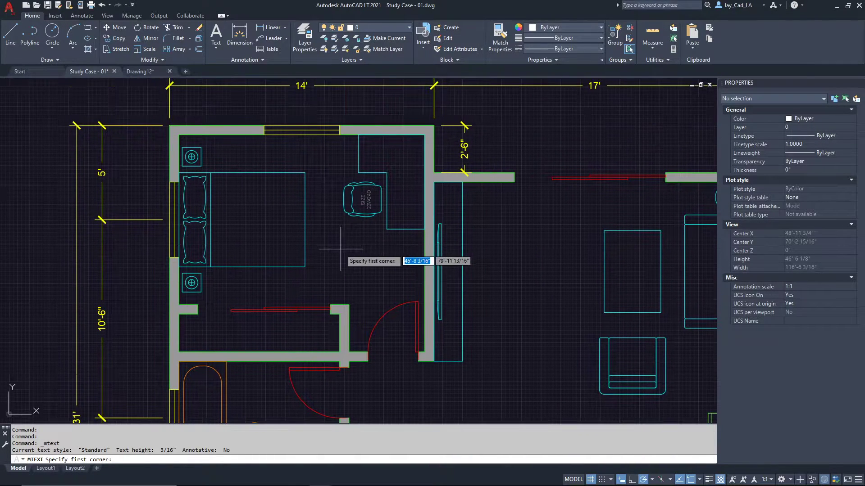
scroll(347, 270, up, 1)
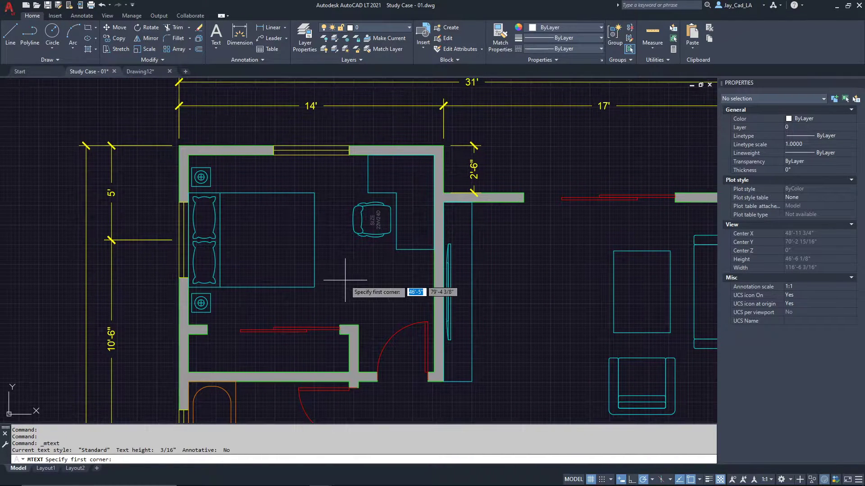
click(328, 265)
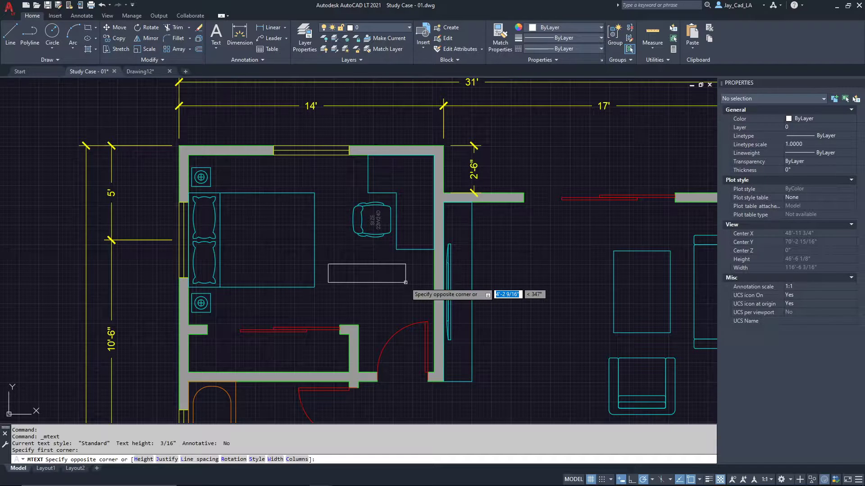
click(405, 283)
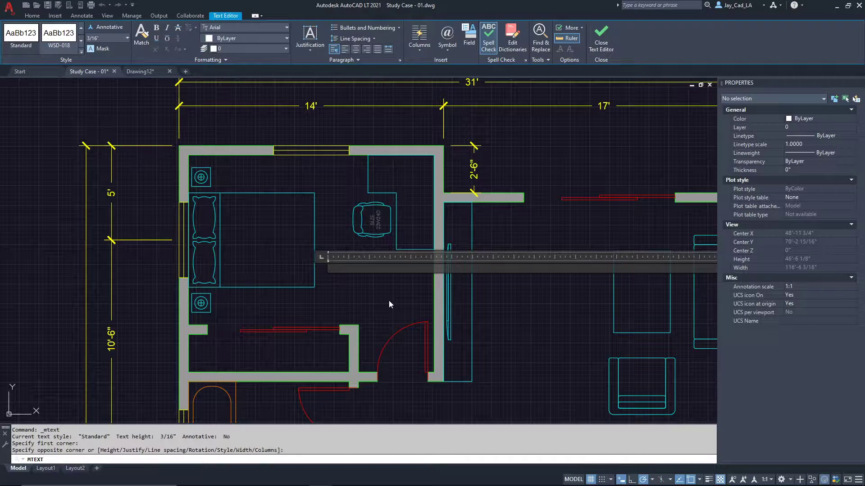
text(BEDROOM 1)
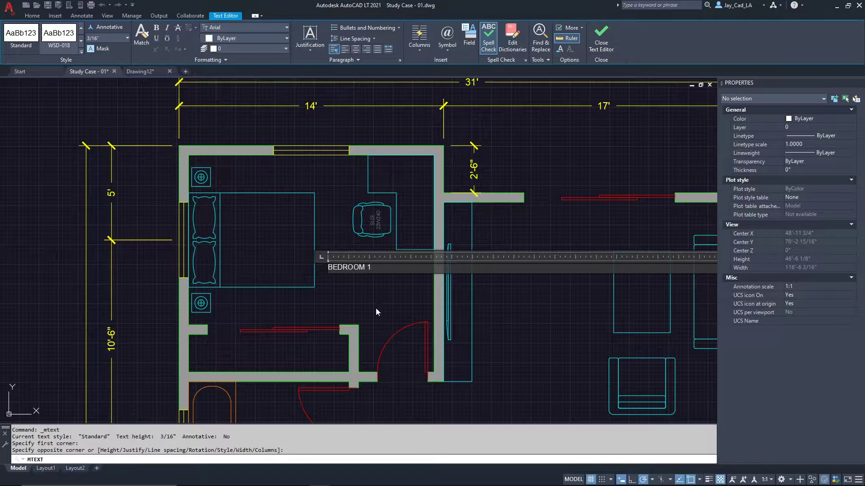
click(603, 44)
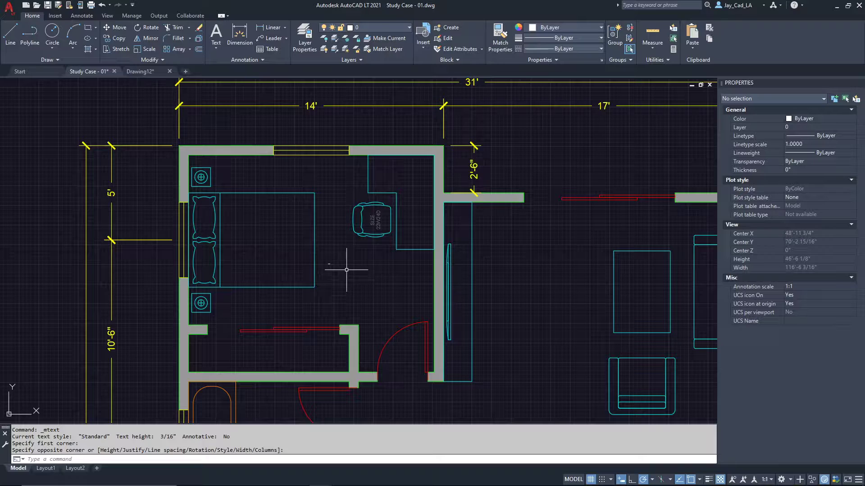
- Inspect the tiny BEDROOM 1 text up close and select it with a crossing window
scroll(327, 280, up, 15)
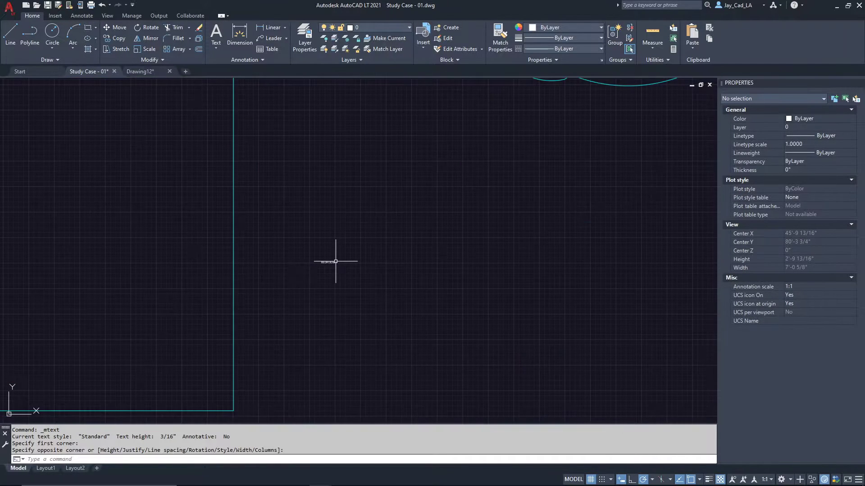
scroll(328, 262, up, 6)
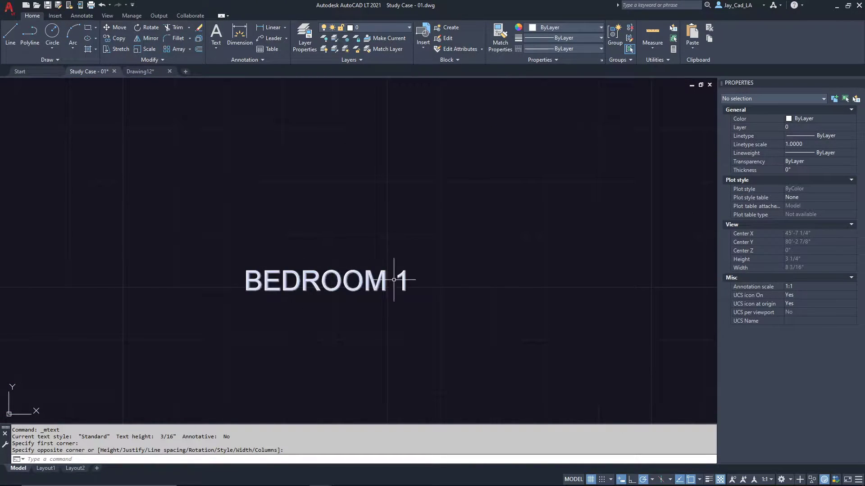
scroll(248, 245, down, 17)
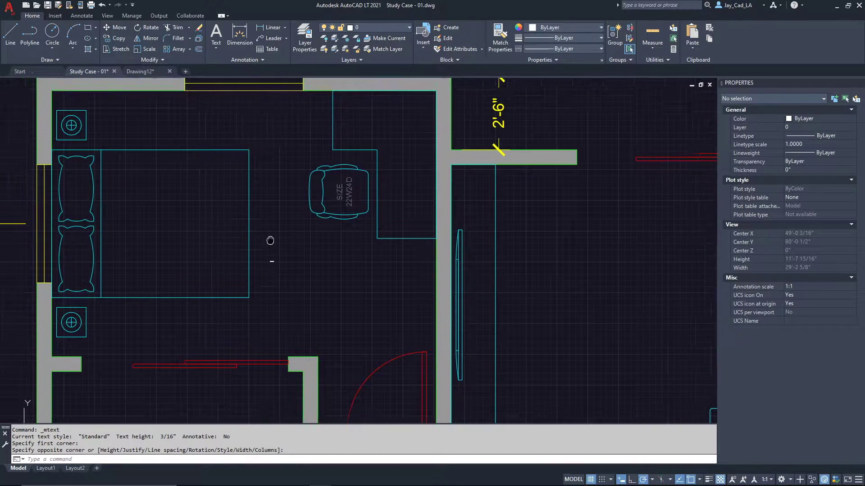
middle_drag(269, 247, 310, 257)
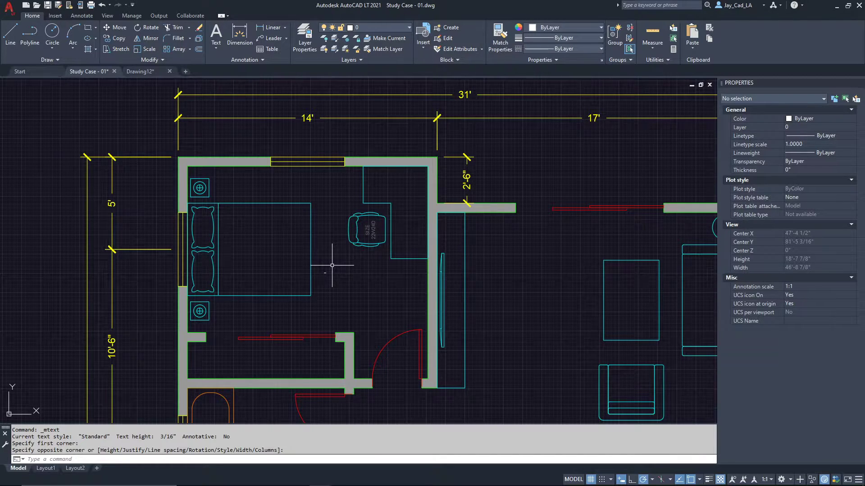
click(341, 265)
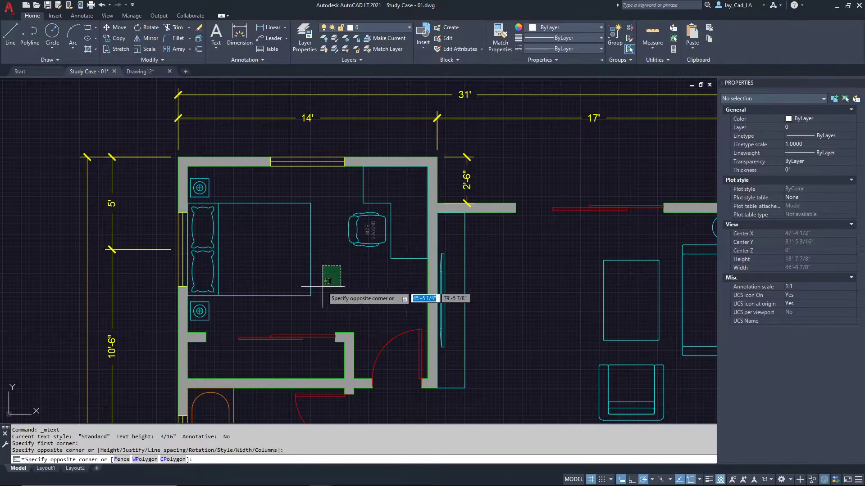
click(328, 281)
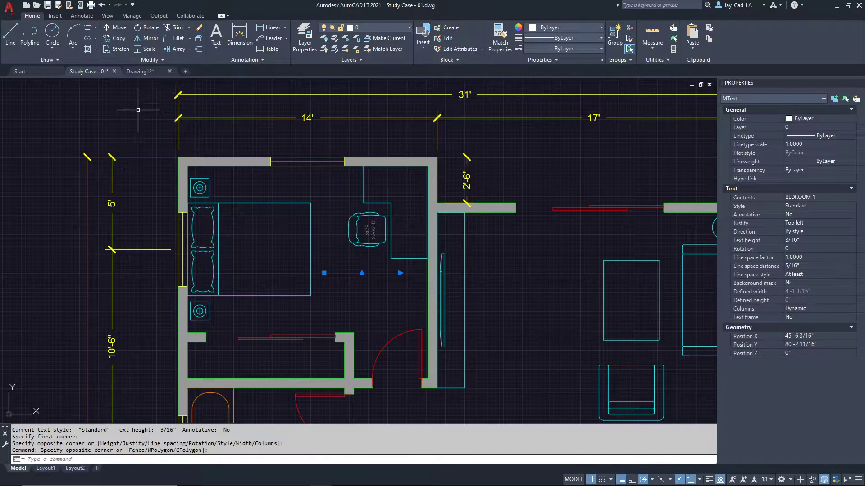
- Undock the Properties palette, close and reopen it, and dock it back beside the drawing
click(107, 18)
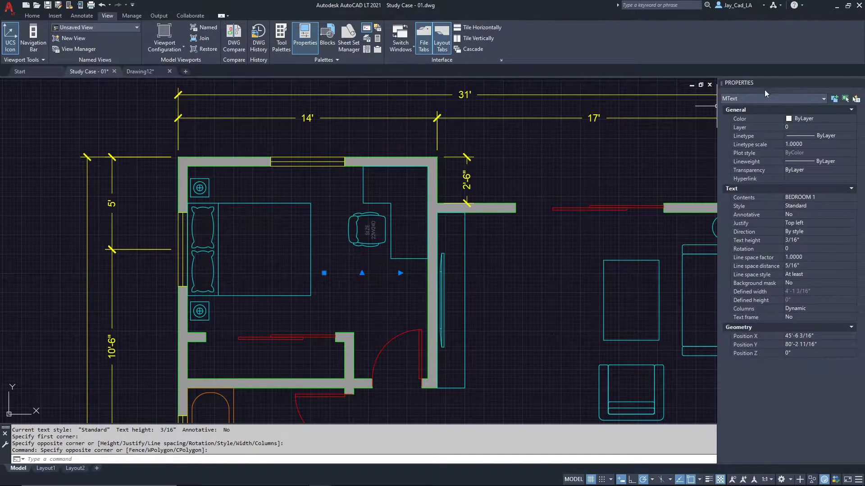
drag(798, 81, 669, 149)
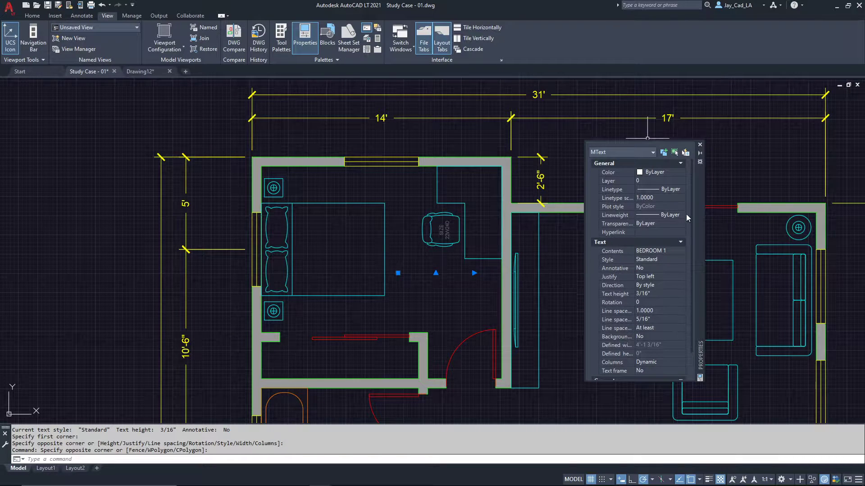
click(298, 46)
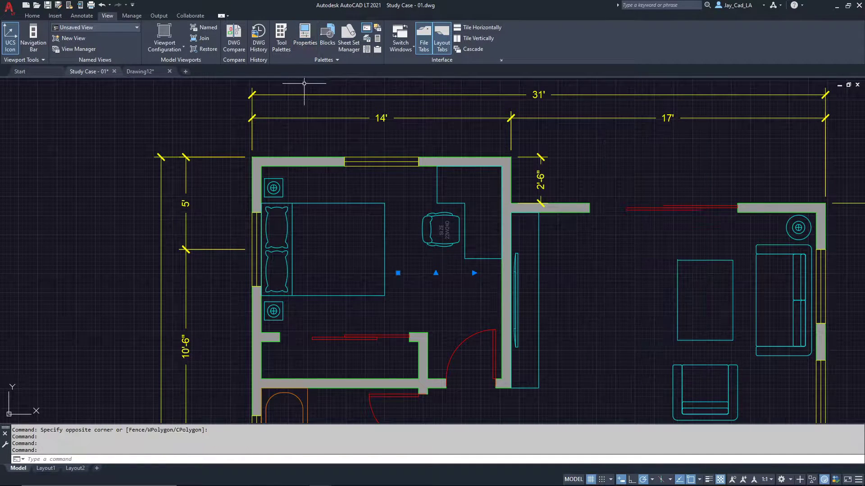
click(308, 37)
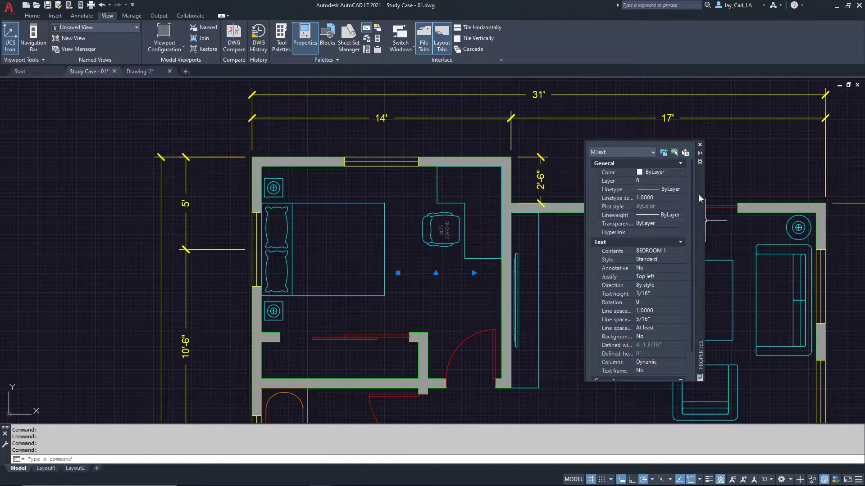
mouse_move(698, 194)
mouse_down()
mouse_move(704, 182)
mouse_move(726, 180)
mouse_move(858, 189)
mouse_up()
- Set the text height of the BEDROOM 1 label to 4 inches and check its size against the plan
middle_drag(587, 267, 525, 255)
middle_drag(444, 245, 491, 231)
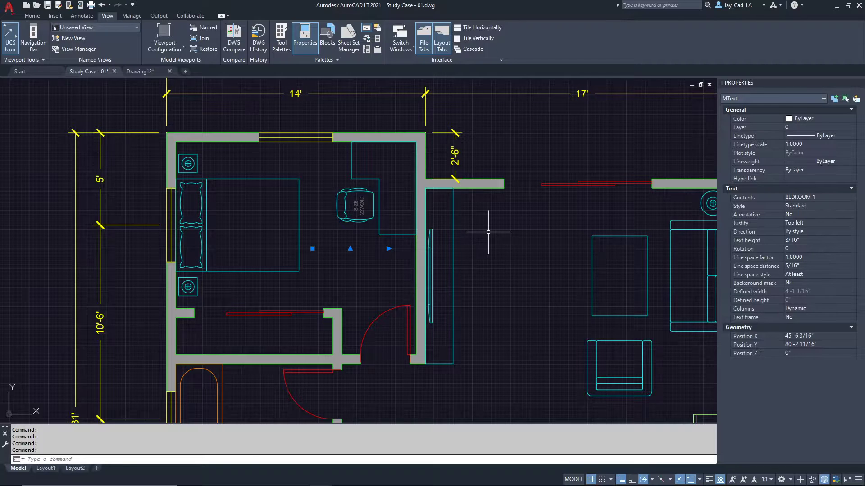
scroll(336, 253, up, 4)
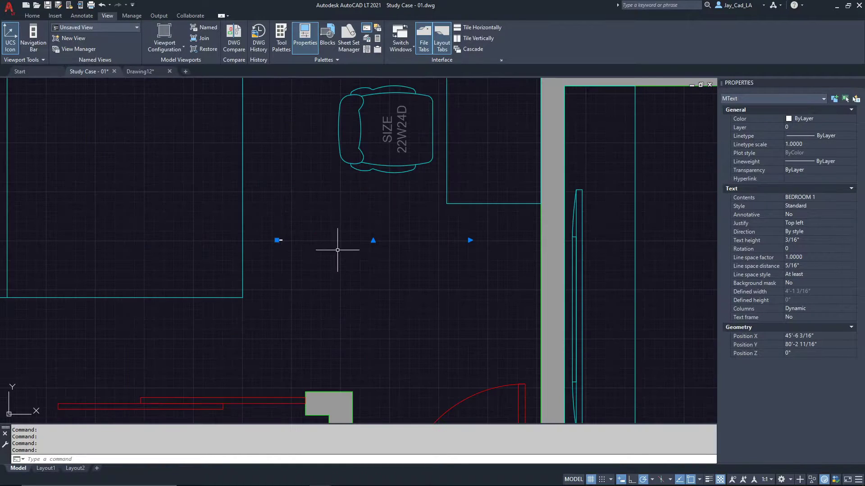
scroll(284, 241, down, 4)
scroll(282, 231, up, 10)
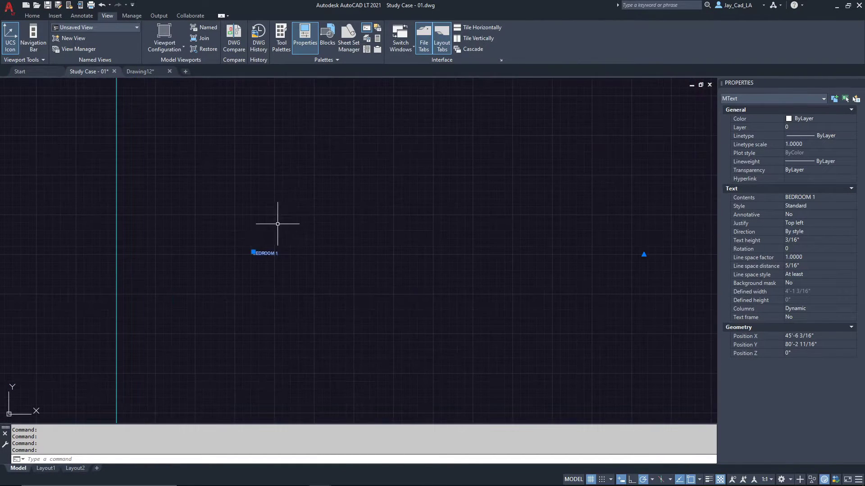
scroll(291, 270, down, 3)
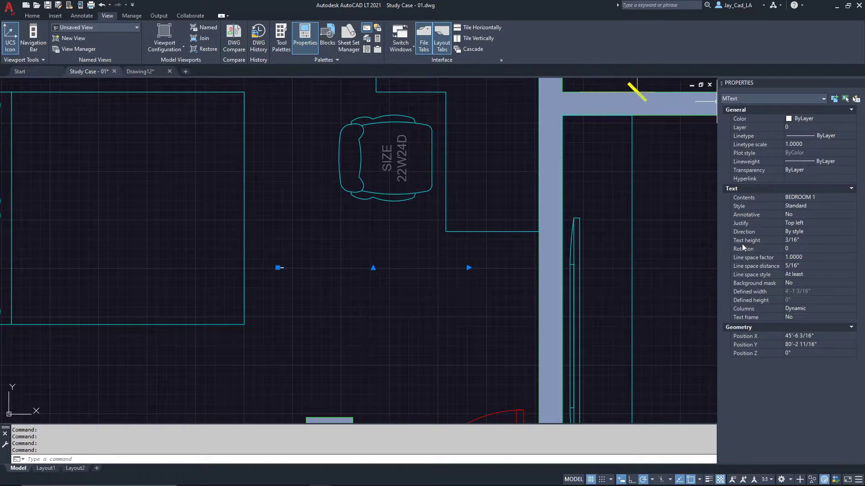
click(810, 240)
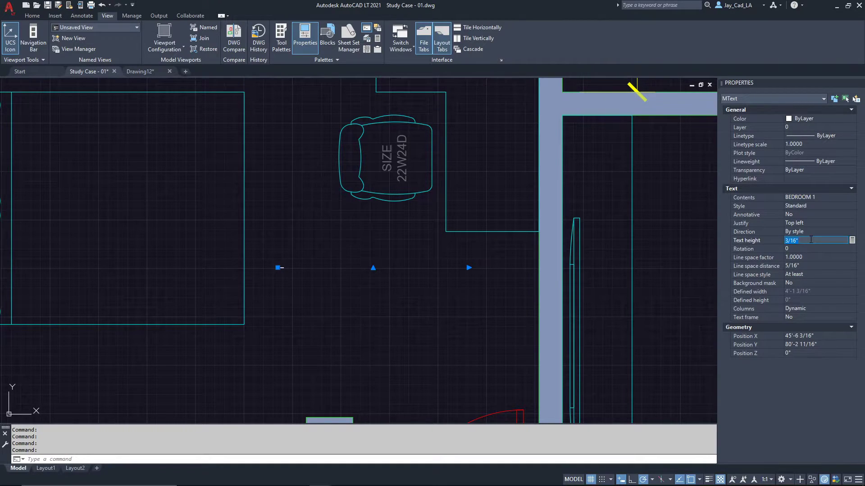
text(4)
key(Return)
scroll(543, 211, down, 2)
middle_drag(513, 213, 501, 212)
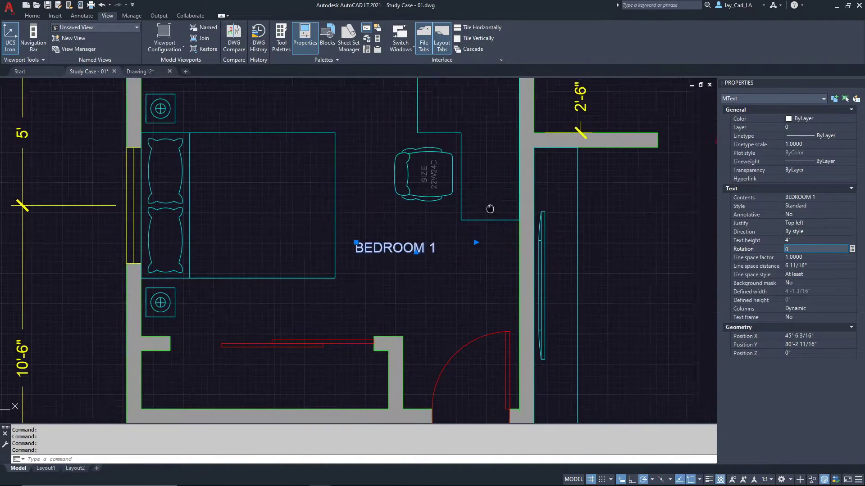
scroll(289, 166, down, 4)
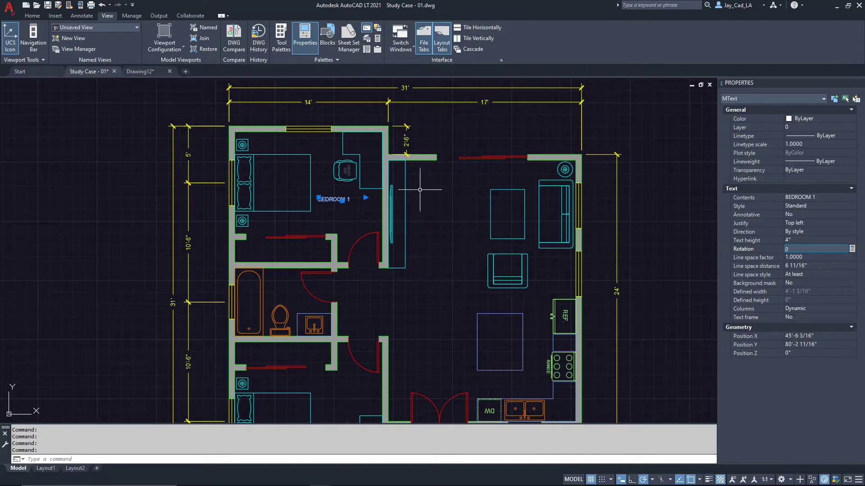
- Set the text height of the BEDROOM 1 label to 6 inches and deselect it
scroll(335, 247, down, 2)
scroll(321, 225, up, 2)
scroll(321, 225, up, 2)
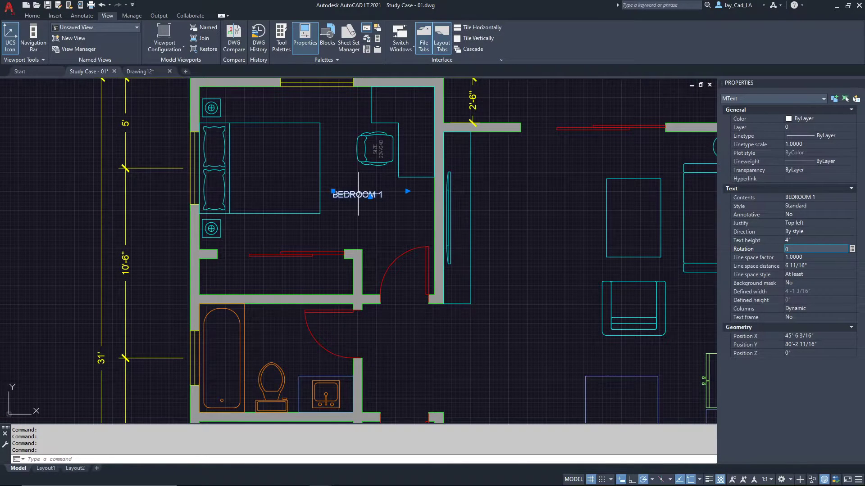
click(808, 240)
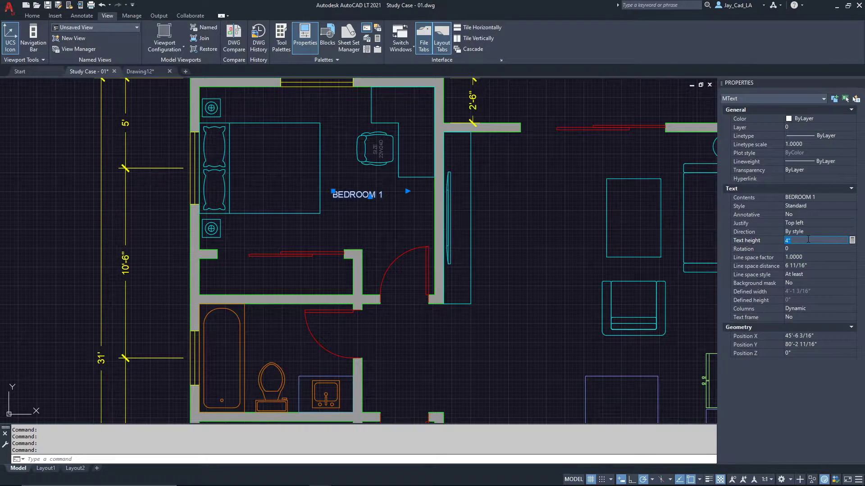
text(6)
key(Return)
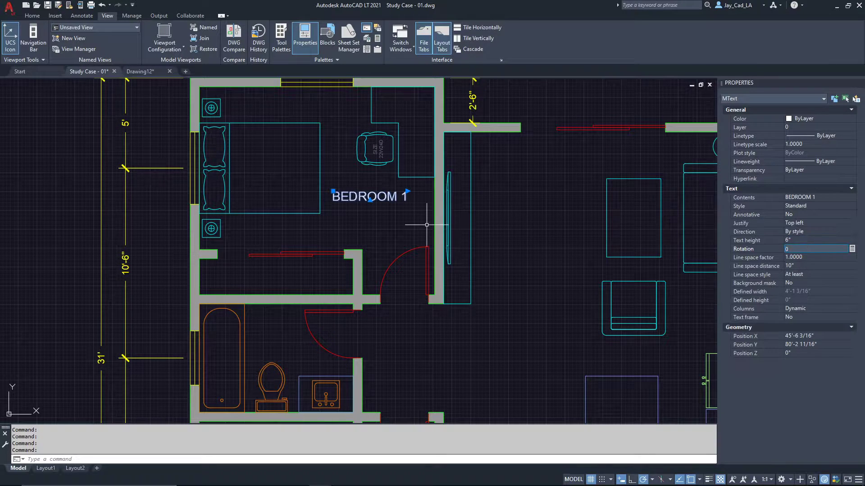
middle_drag(427, 225, 335, 231)
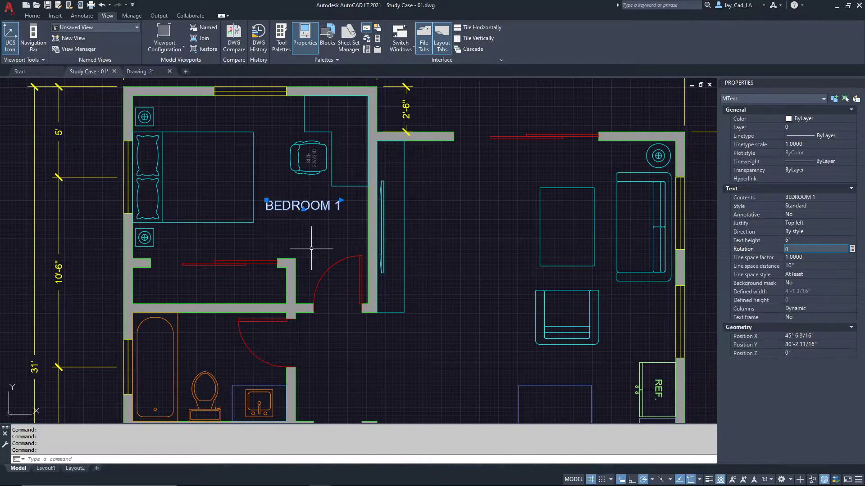
key(Escape)
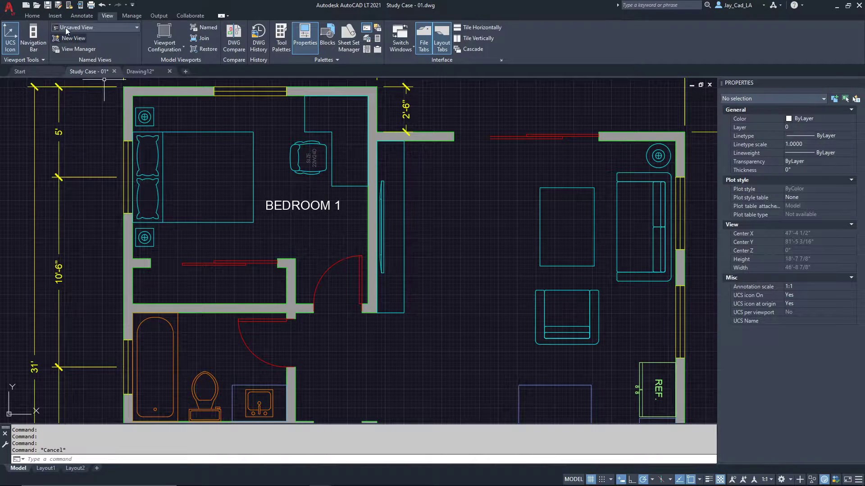
- Add the multiline text LIVING ROOM in the open area between the TV wall and the coffee table
click(36, 16)
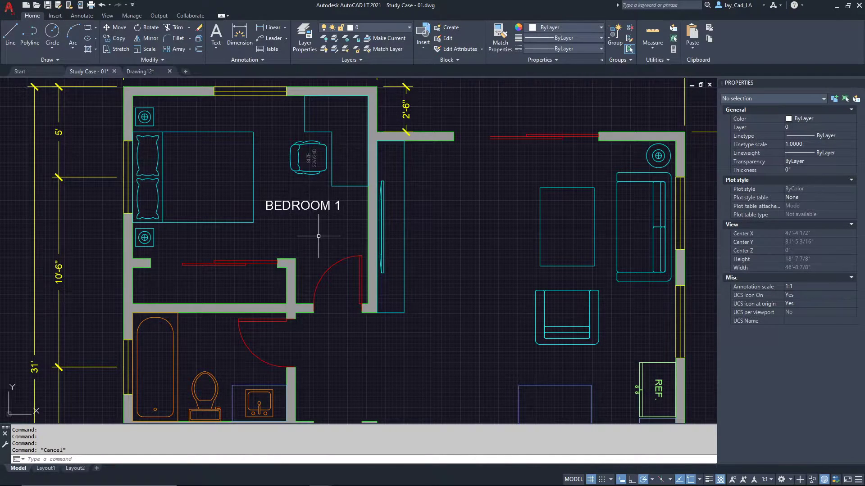
middle_drag(318, 236, 276, 188)
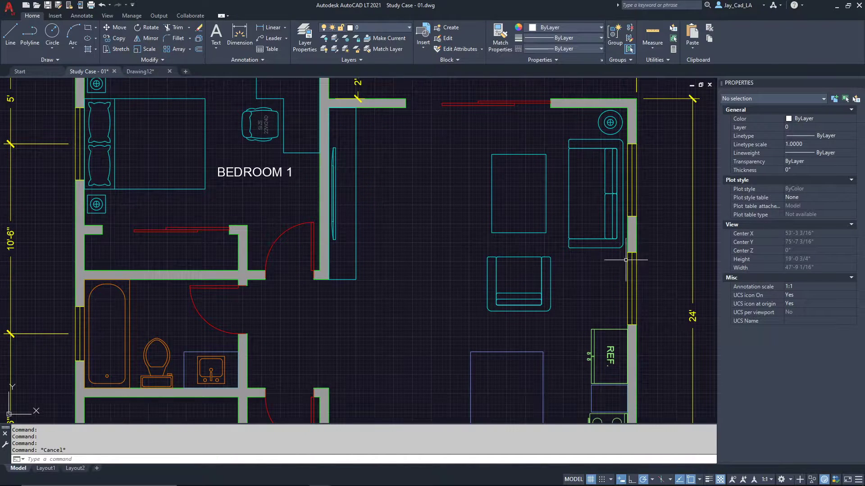
click(217, 32)
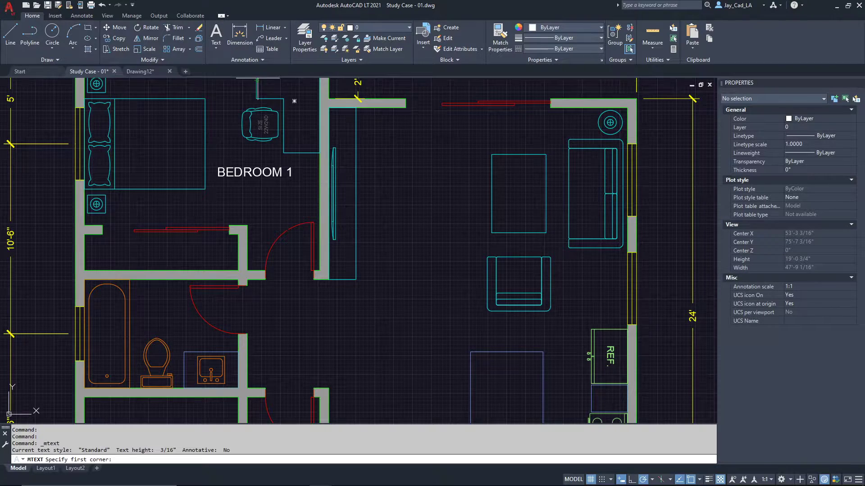
click(380, 206)
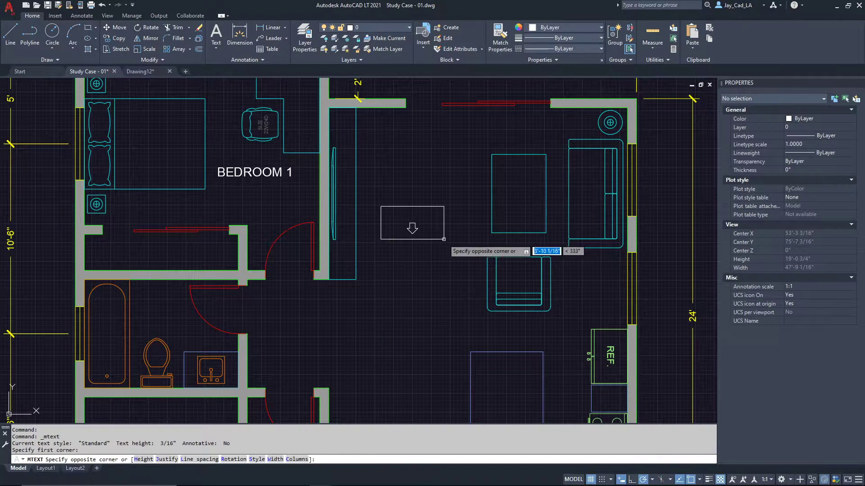
click(474, 229)
text(LIVING ROOM)
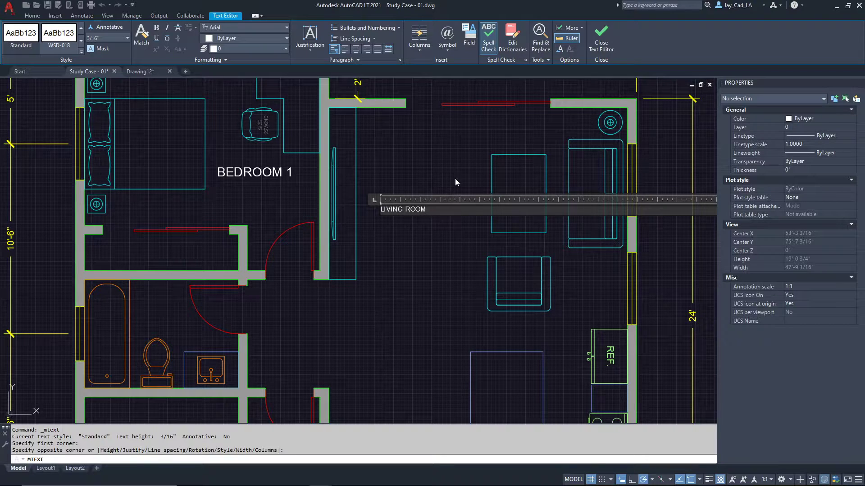
click(394, 245)
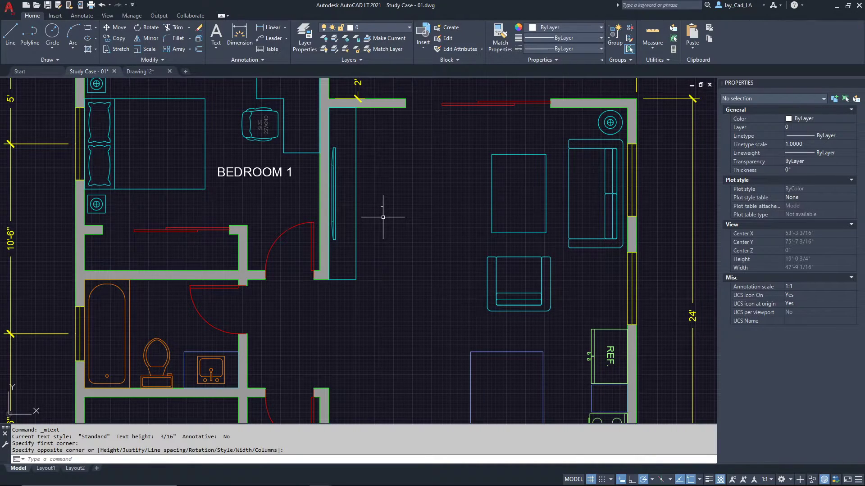
- Open the text style settings, check the font and height of the Standard style, and close them without changes
click(82, 18)
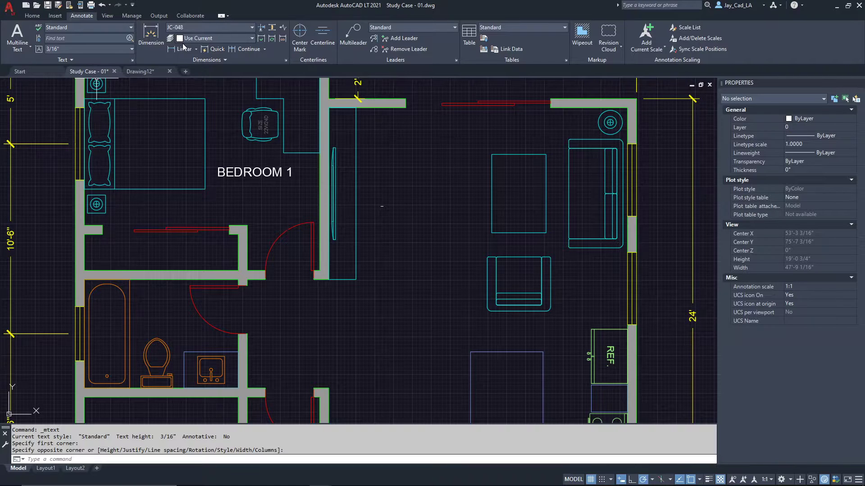
click(132, 59)
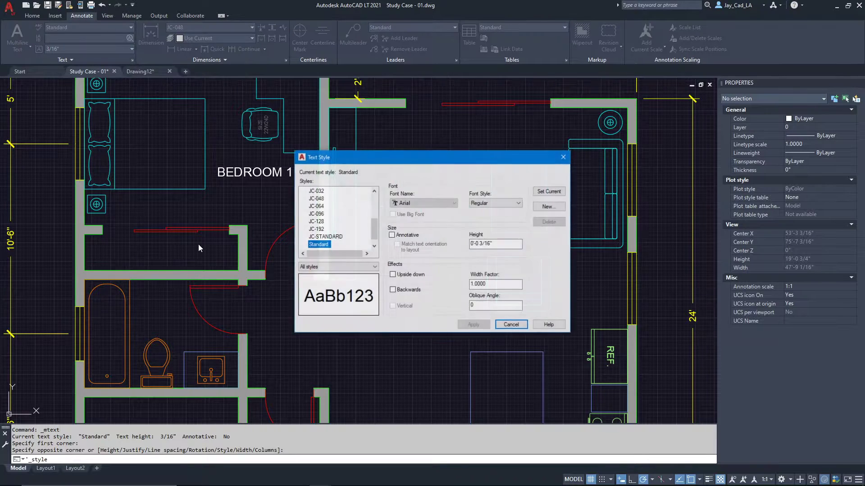
drag(379, 163, 366, 151)
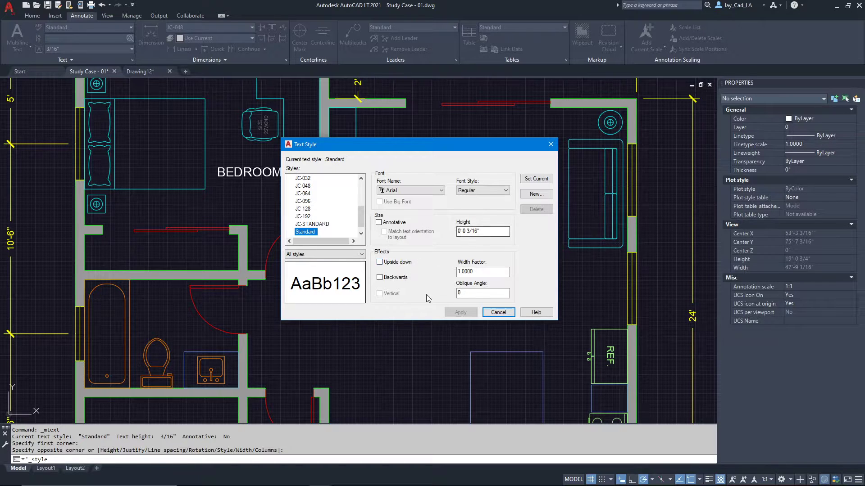
click(550, 144)
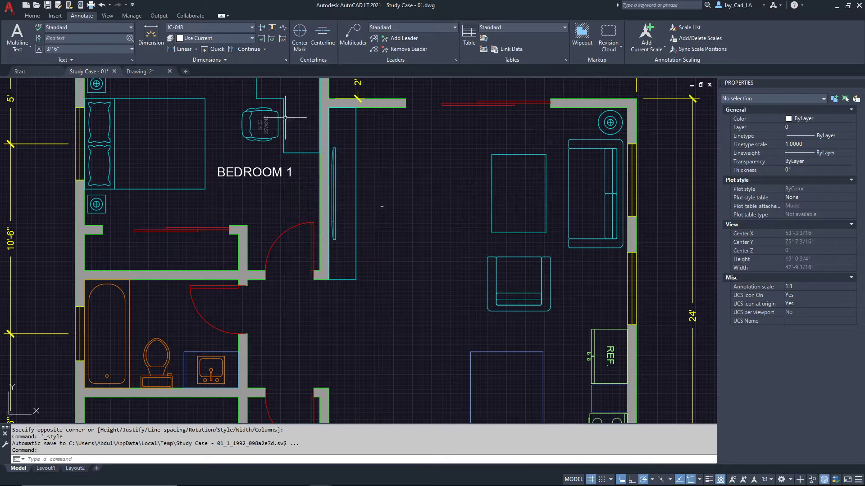
- Reopen the text style settings, look through the end of the list of styles, and cancel
click(32, 16)
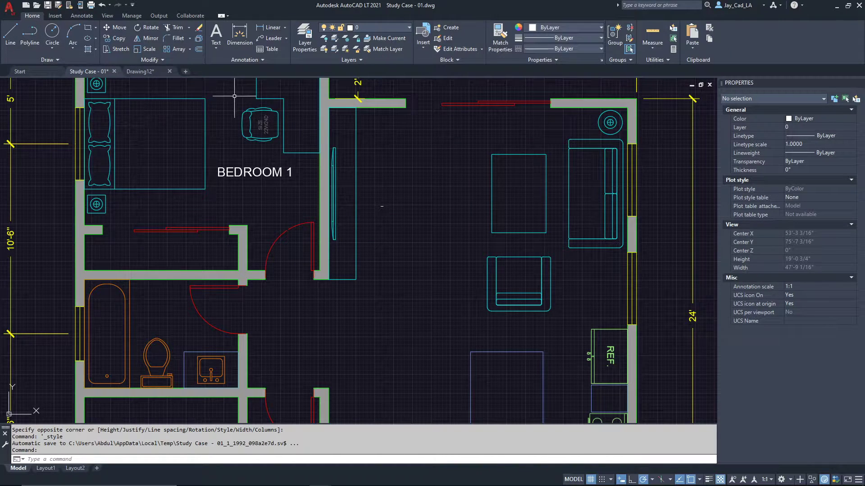
click(244, 60)
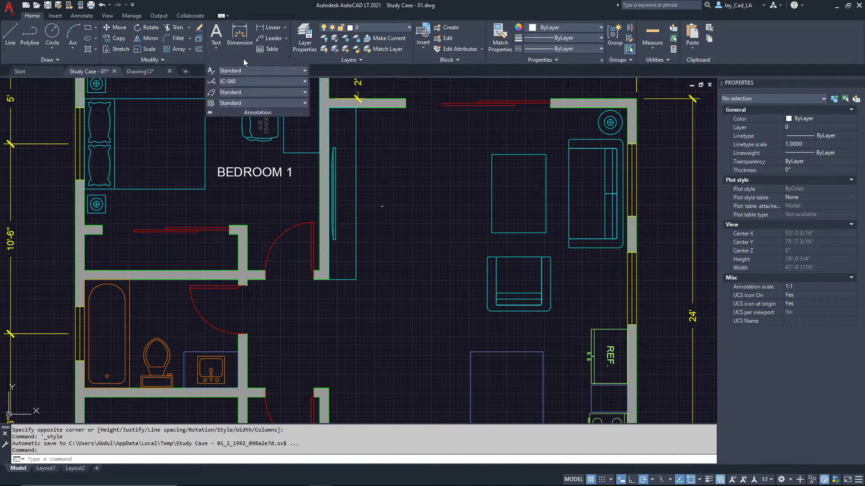
click(211, 71)
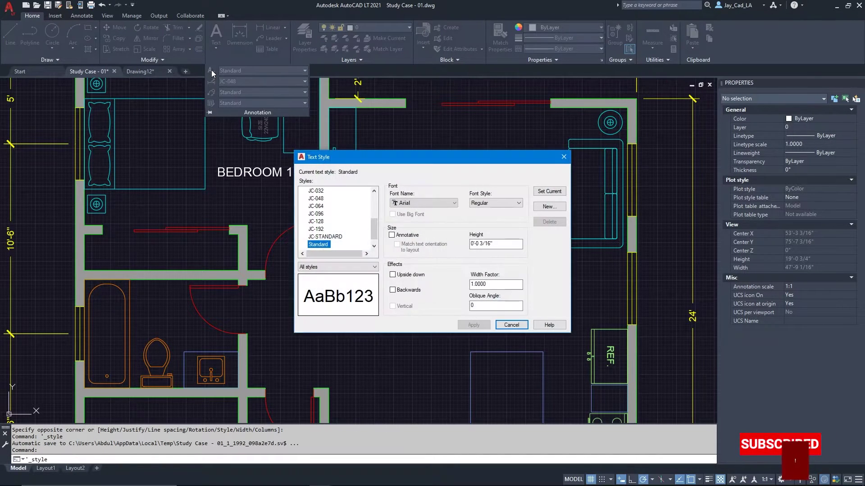
drag(336, 158, 323, 131)
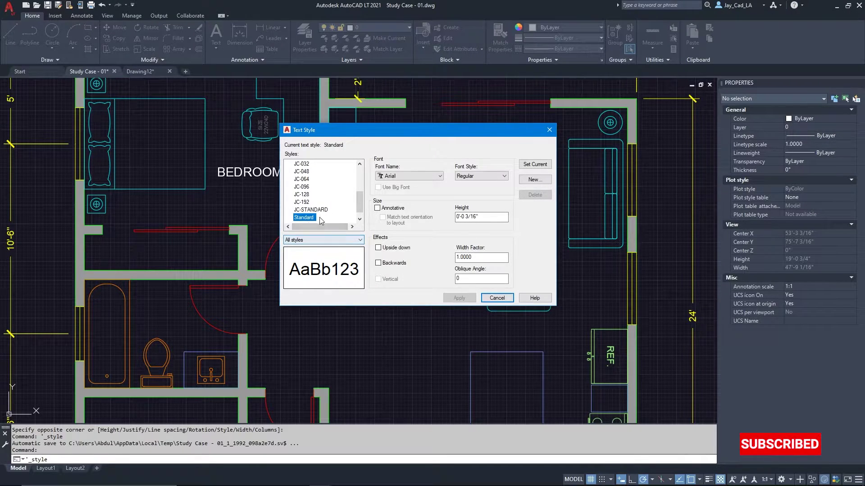
scroll(313, 216, down, 1)
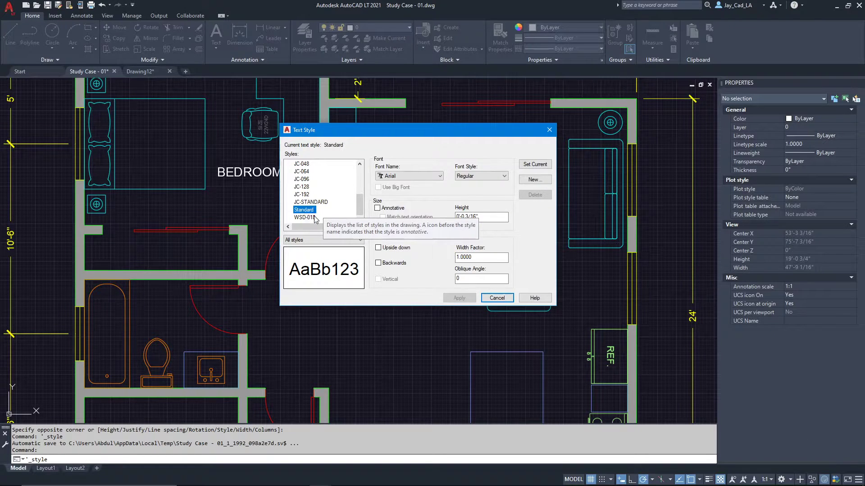
click(497, 298)
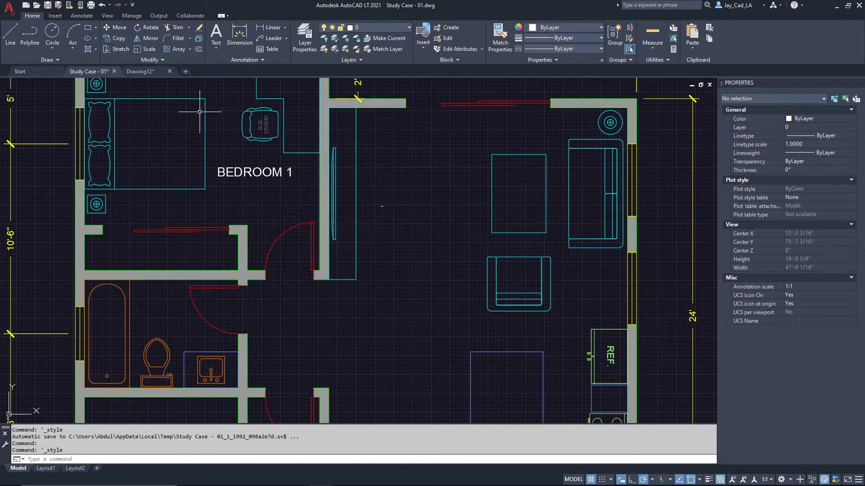
- Switch to Drawing12 and examine its available text styles and the Standard style's height, then cancel
click(141, 71)
scroll(276, 145, down, 1)
scroll(344, 170, up, 1)
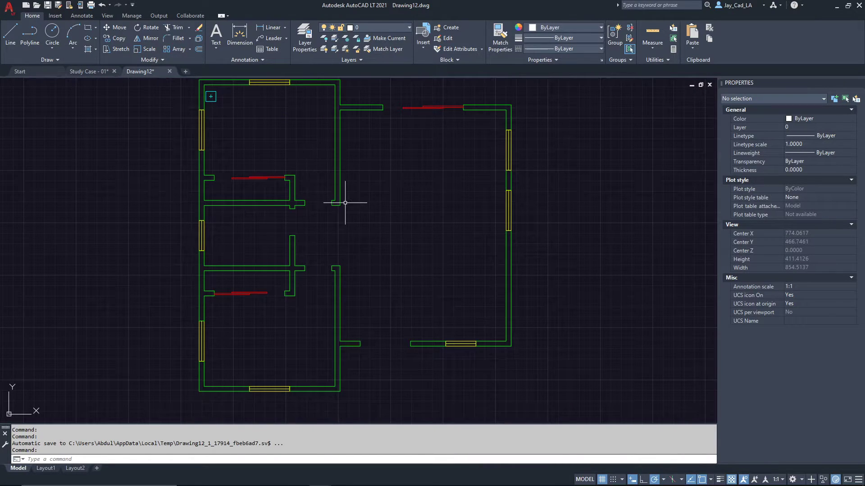
scroll(345, 203, up, 1)
scroll(353, 218, down, 1)
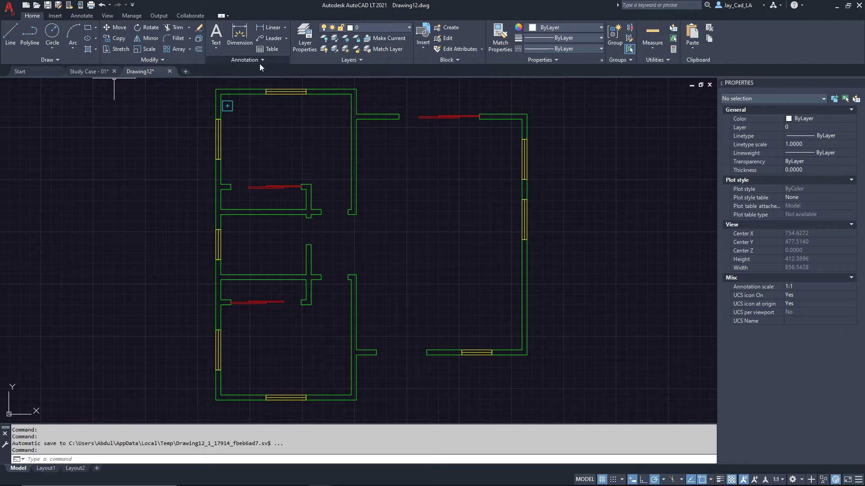
click(247, 59)
click(210, 73)
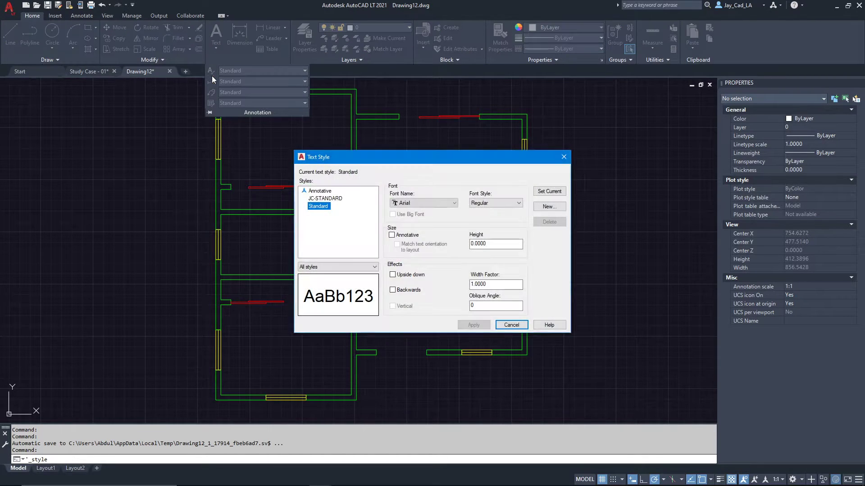
drag(358, 160, 308, 141)
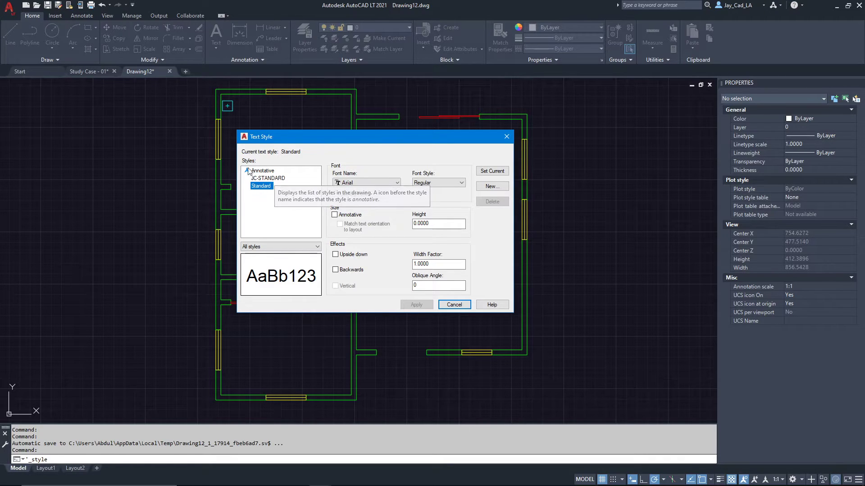
click(265, 185)
key(Return)
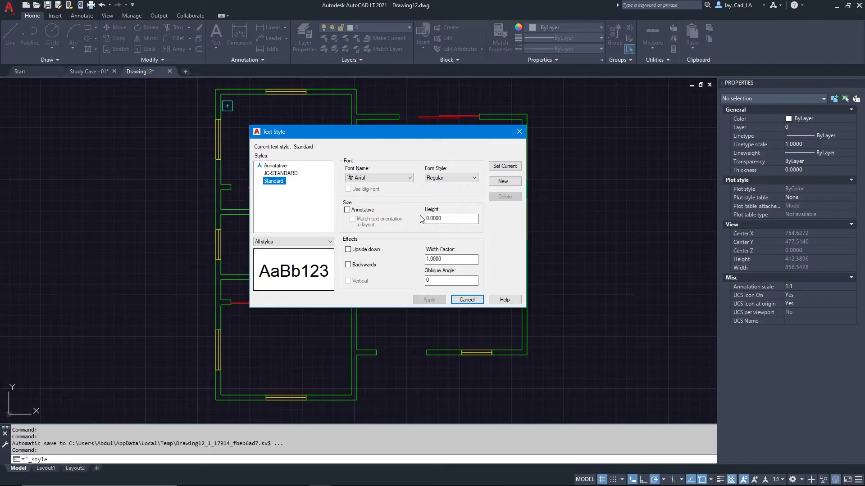
click(467, 299)
- Return to the Study Case - 01 drawing and set the Standard text style's height to 4 inches
click(89, 71)
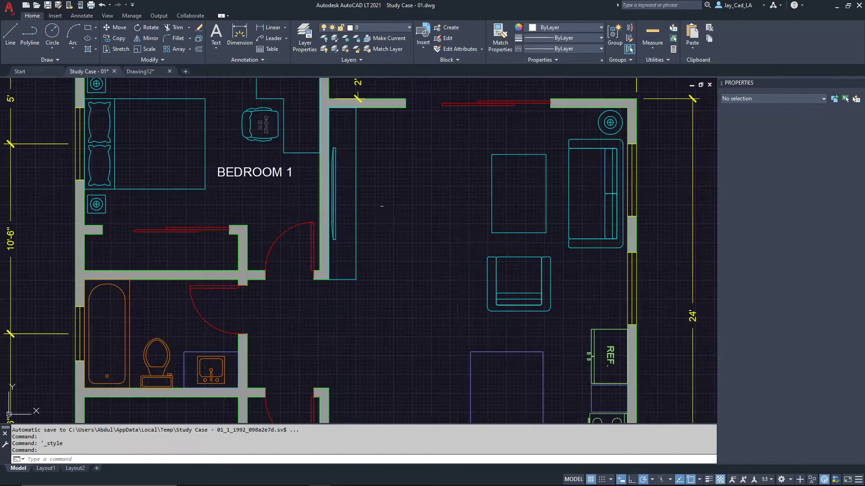
middle_drag(351, 193, 371, 201)
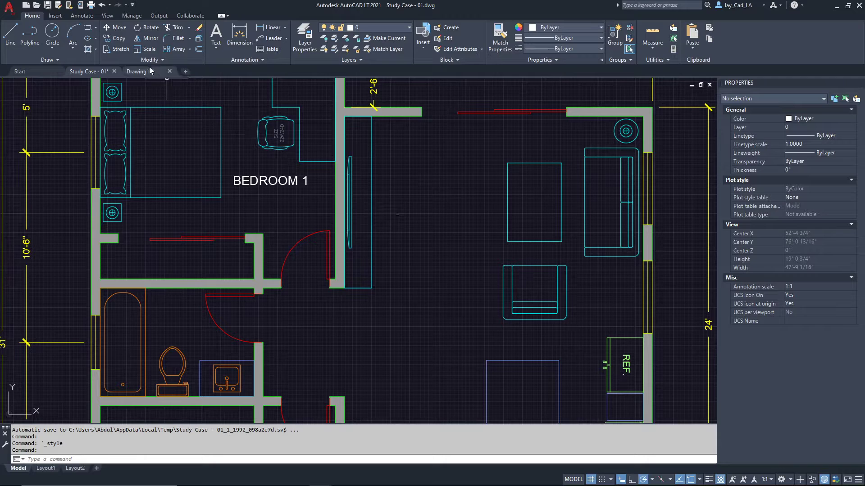
click(239, 60)
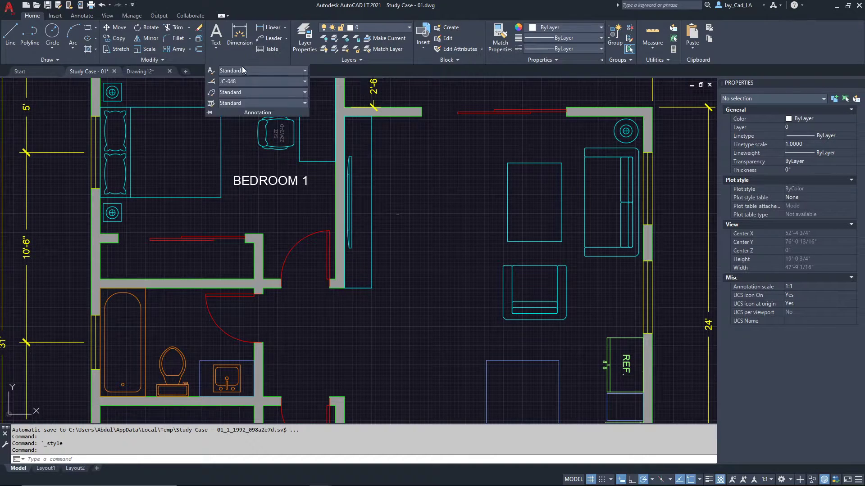
click(210, 71)
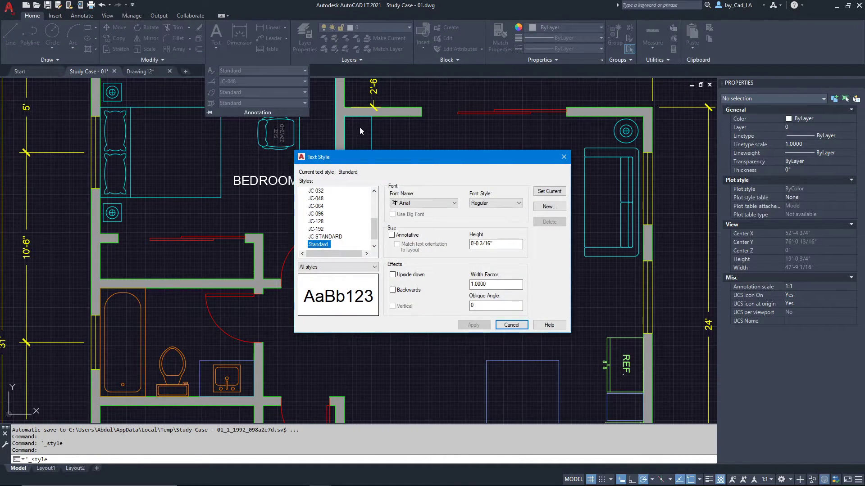
drag(514, 243, 464, 246)
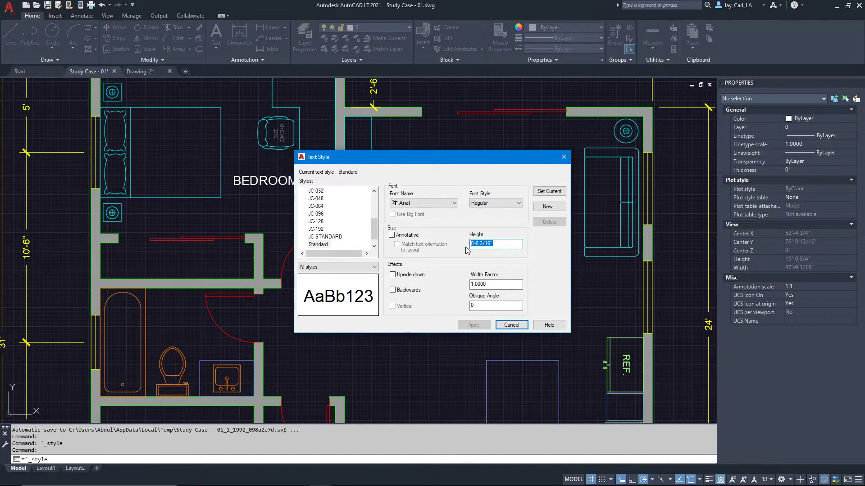
text(4)
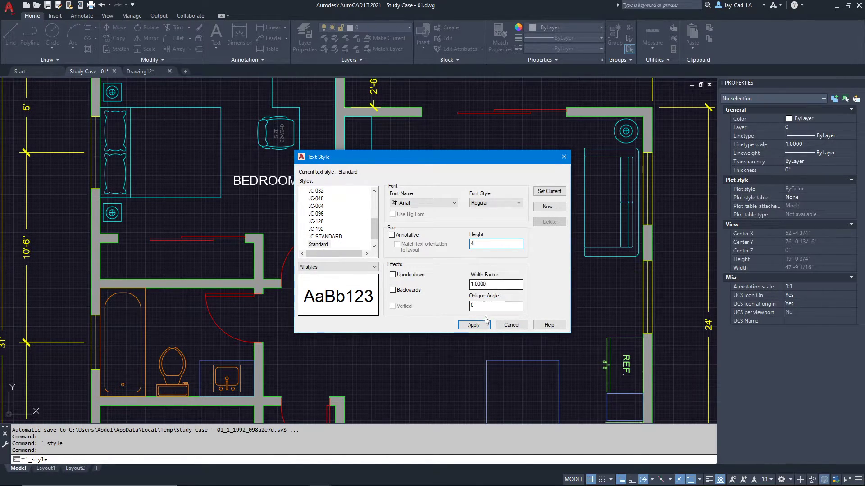
click(473, 325)
click(518, 326)
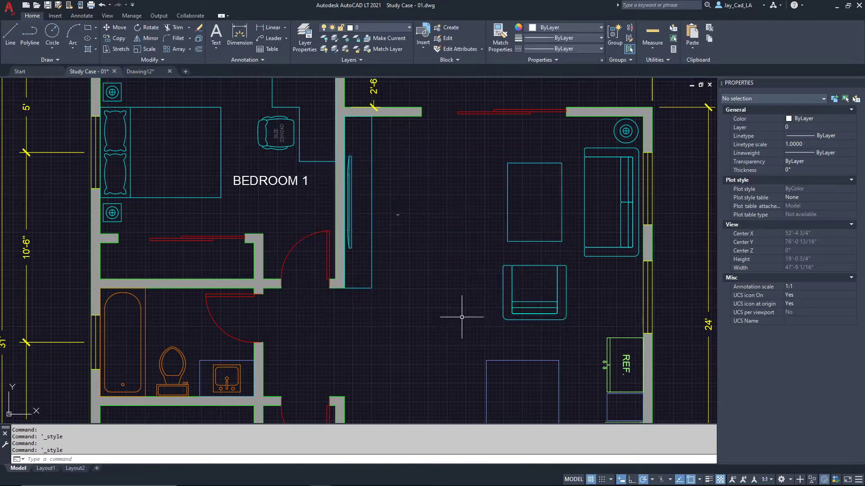
- Place a new multiline text LIVING ROOM in the Standard style just below the tiny label in the living area
middle_drag(444, 294, 429, 281)
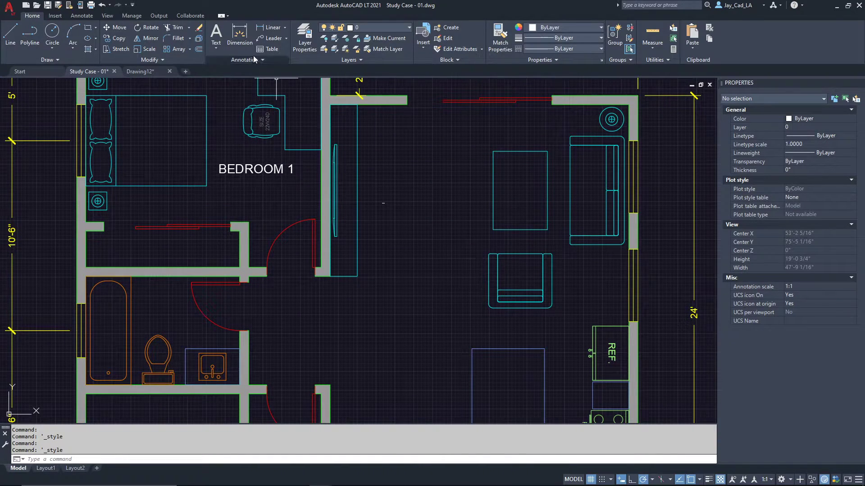
click(217, 32)
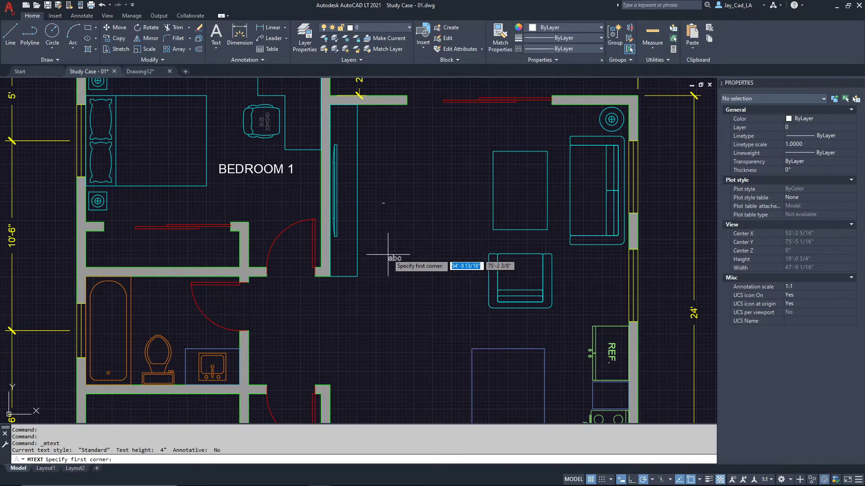
click(373, 227)
click(468, 251)
text(LIVING ROOM)
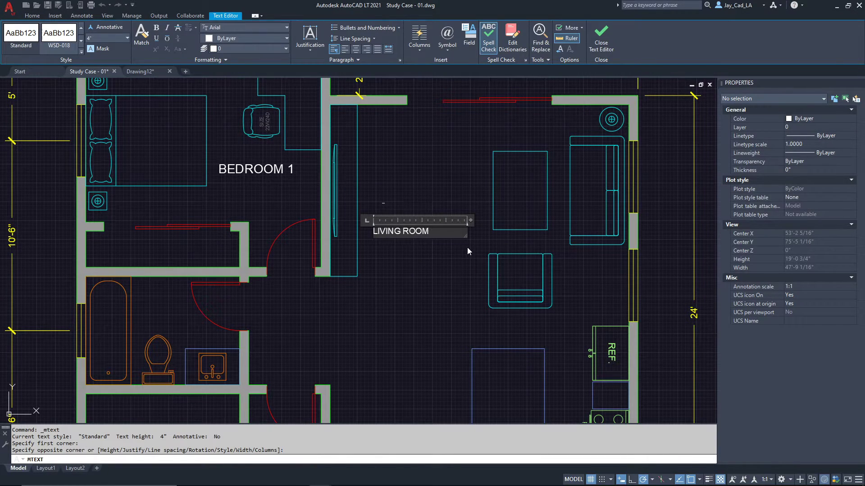
click(608, 45)
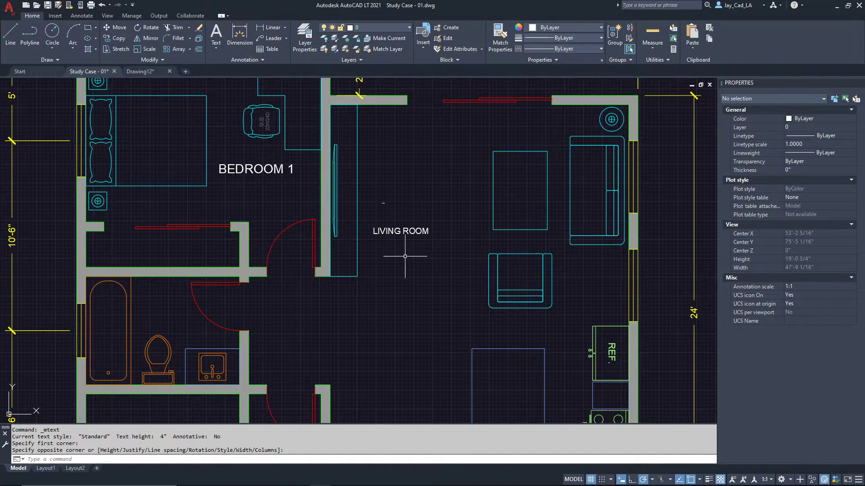
- Reopen the text style settings, browse the list of styles, check the height of style JC-048, and cancel
middle_drag(405, 231, 392, 172)
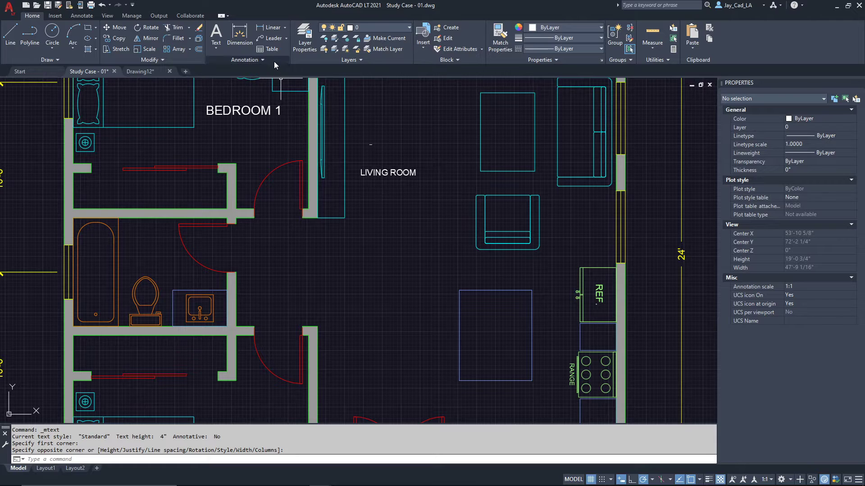
click(234, 60)
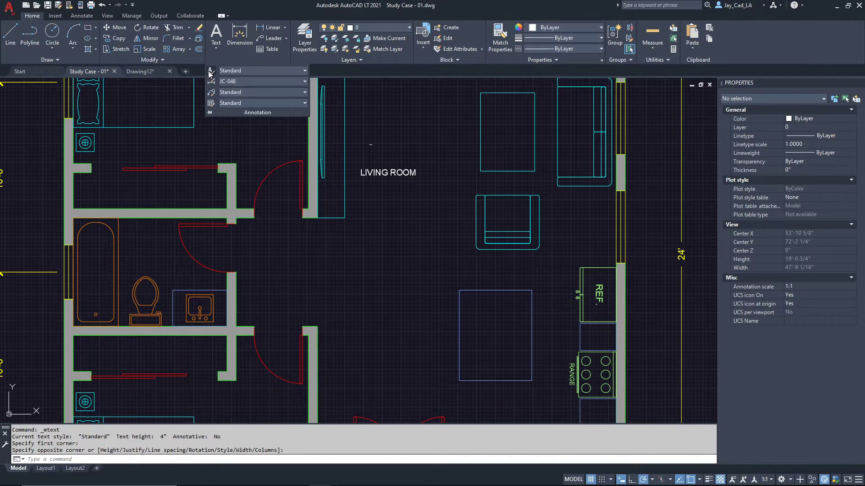
drag(373, 234, 373, 205)
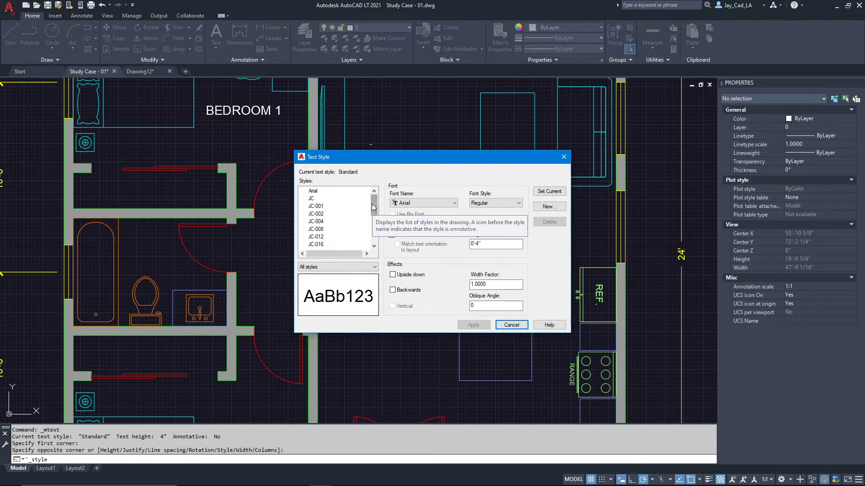
scroll(372, 207, down, 3)
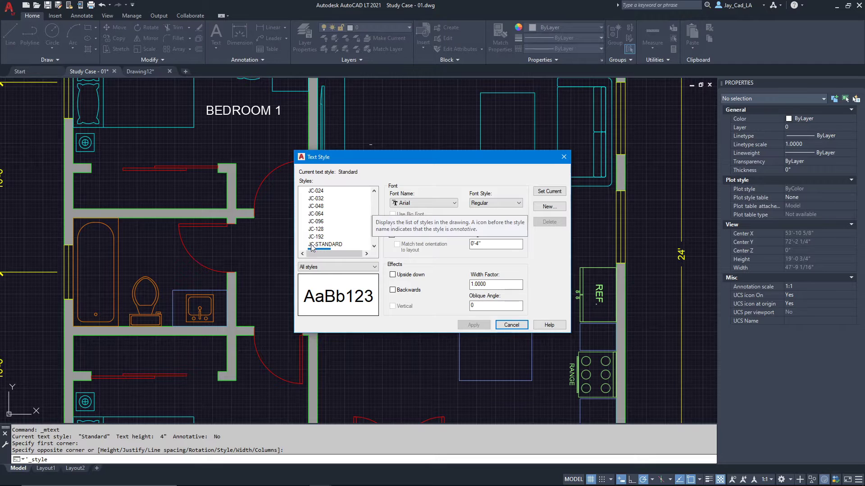
scroll(326, 225, up, 3)
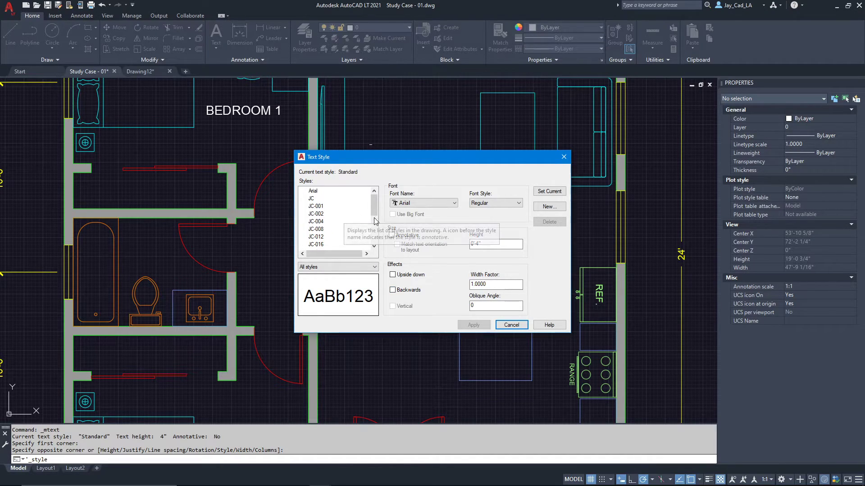
drag(375, 204, 374, 215)
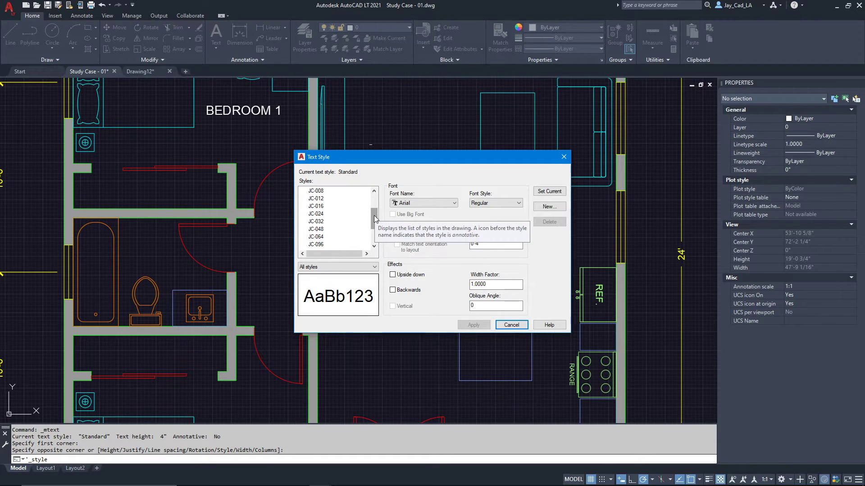
click(315, 229)
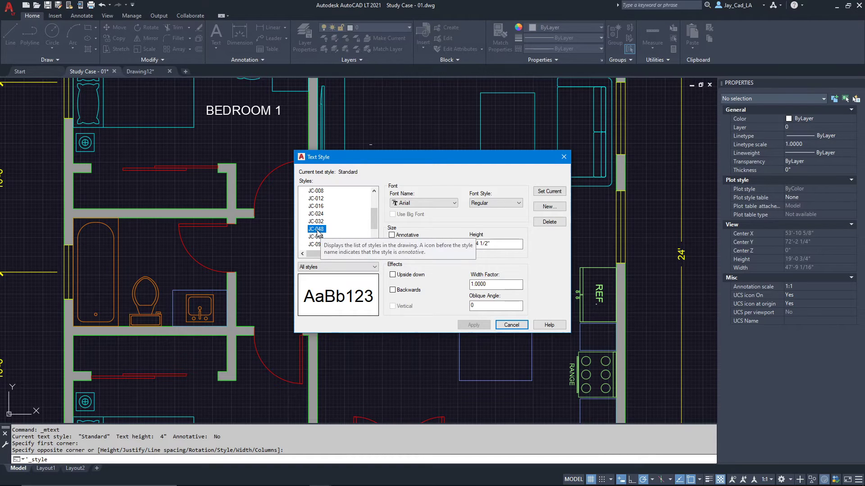
click(511, 325)
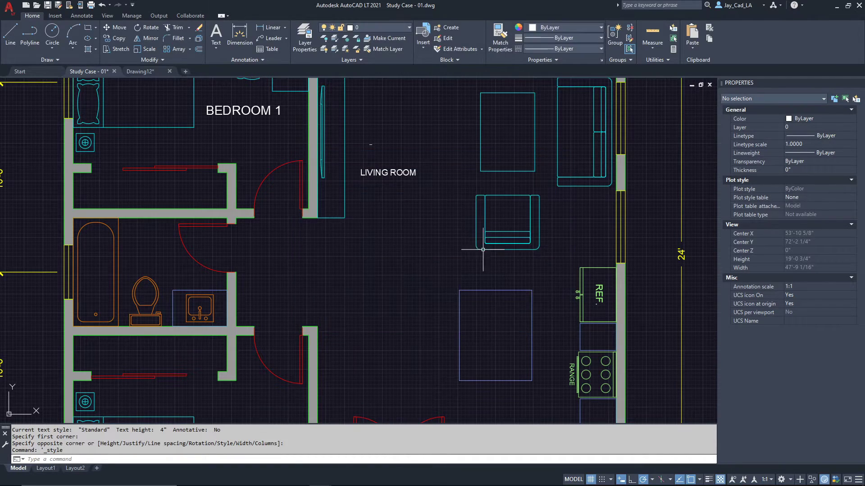
- Examine the stacked scale sample texts beside the plan and check the style and text height of the SCALE: 1' = 1' label
scroll(428, 211, down, 6)
scroll(259, 204, up, 6)
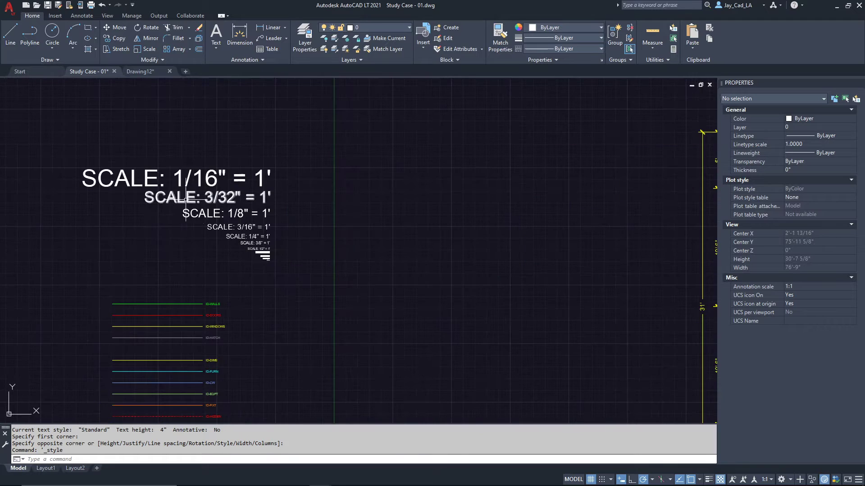
scroll(293, 184, up, 2)
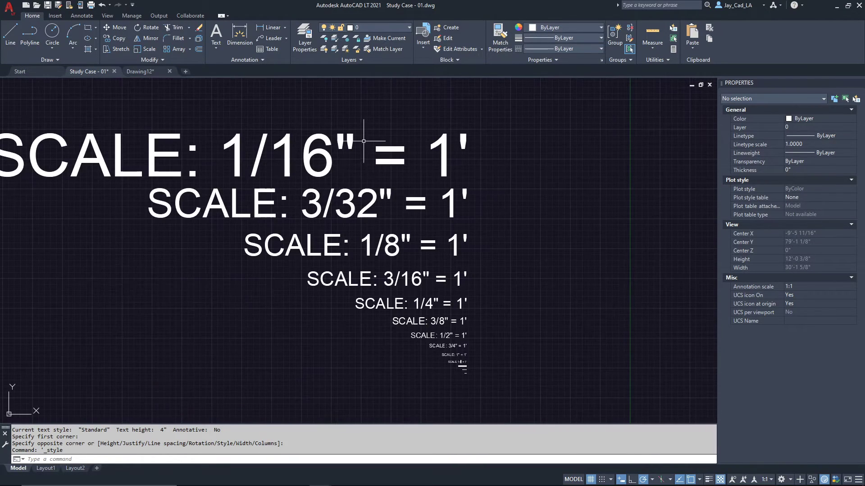
scroll(468, 377, up, 6)
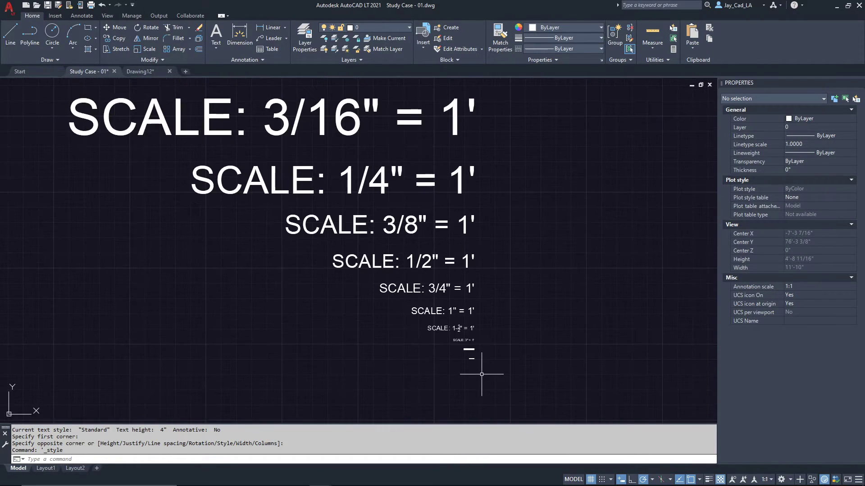
scroll(474, 364, up, 4)
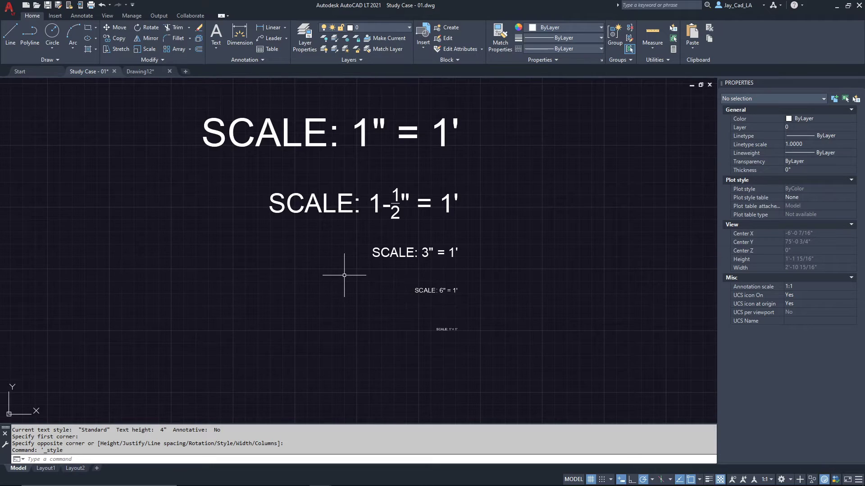
scroll(394, 287, up, 2)
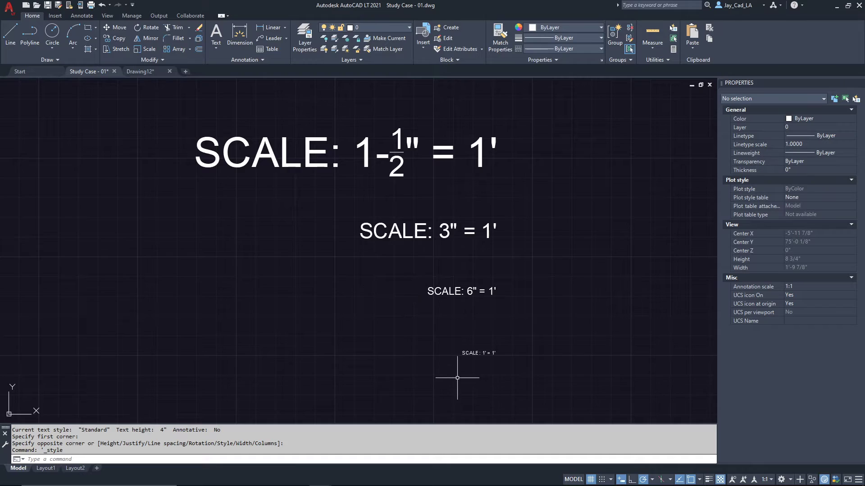
scroll(480, 374, up, 4)
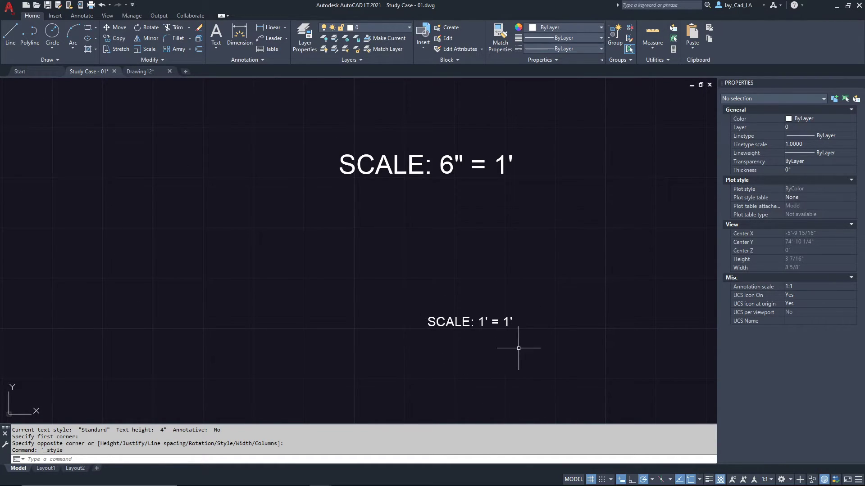
scroll(527, 341, up, 1)
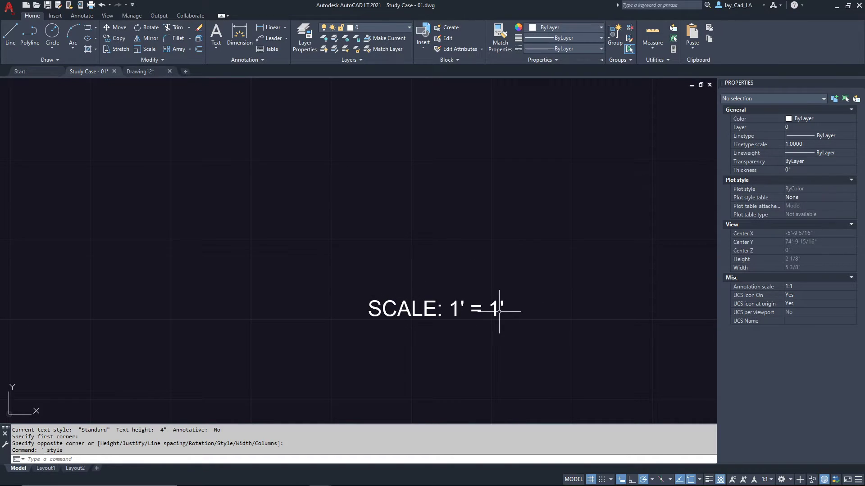
click(521, 279)
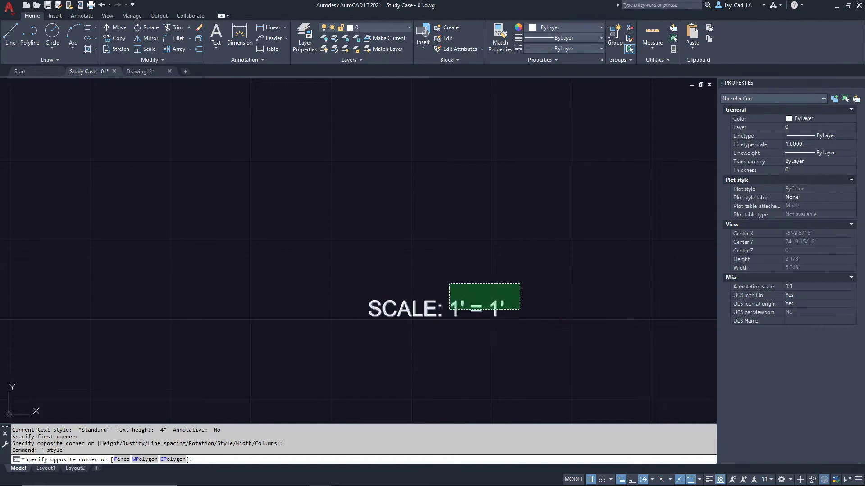
click(415, 306)
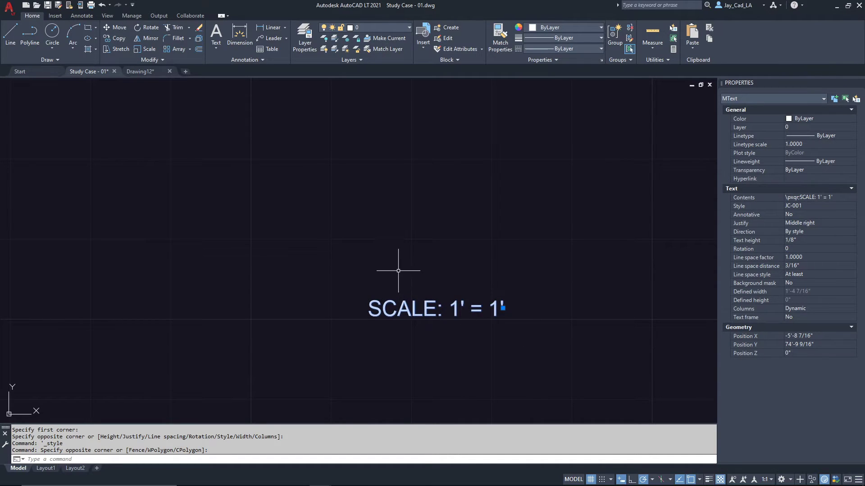
scroll(398, 271, down, 10)
key(Escape)
- Check the style and text height of the SCALE: 1/4" = 1' sample label, and deselect it
scroll(367, 282, down, 2)
middle_drag(417, 212, 467, 268)
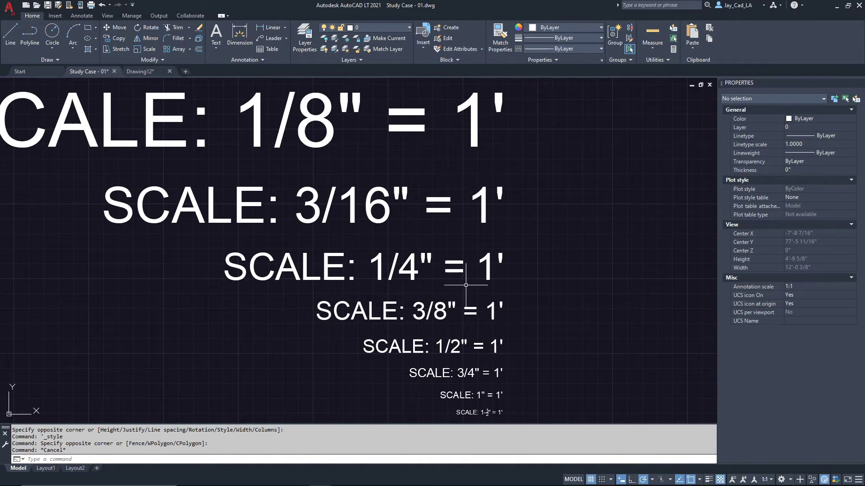
scroll(467, 287, up, 2)
click(243, 263)
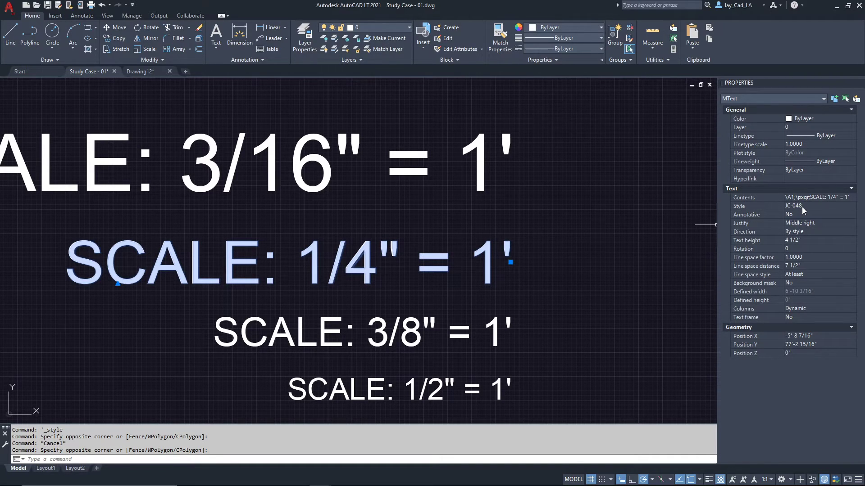
key(Escape)
- Return to the floor plan and make JC-048 the current text style
scroll(498, 212, down, 5)
middle_drag(498, 212, 380, 213)
scroll(626, 196, up, 4)
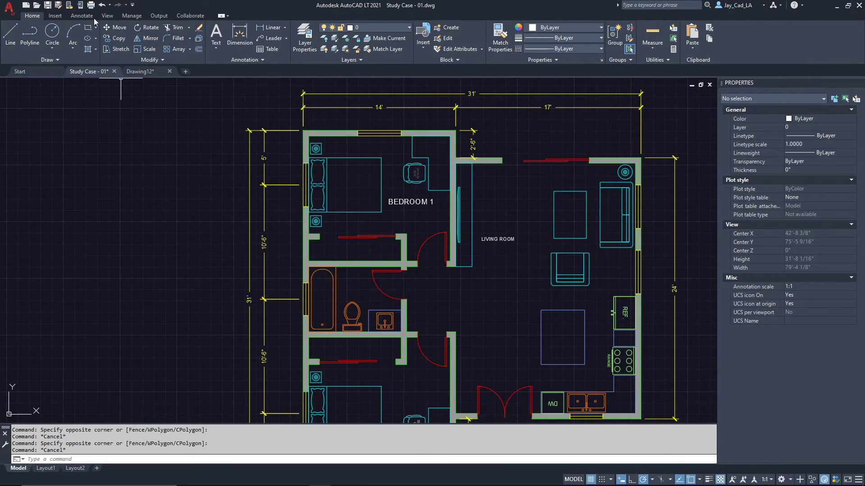
click(82, 16)
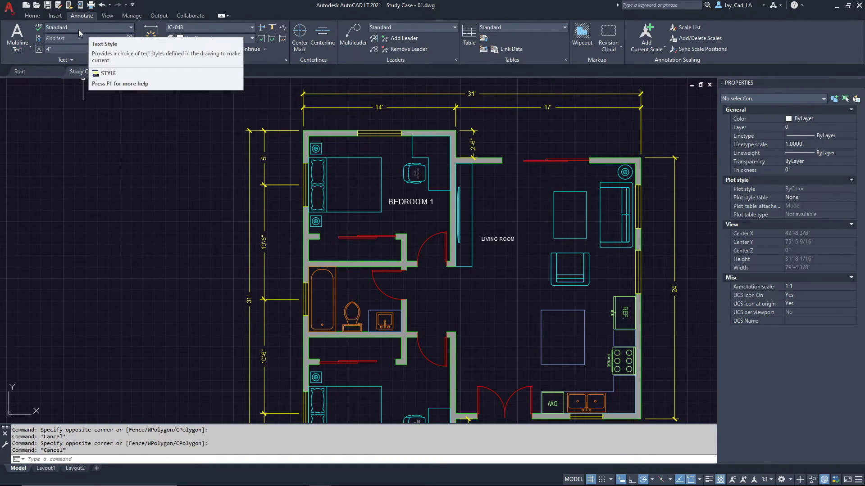
click(72, 28)
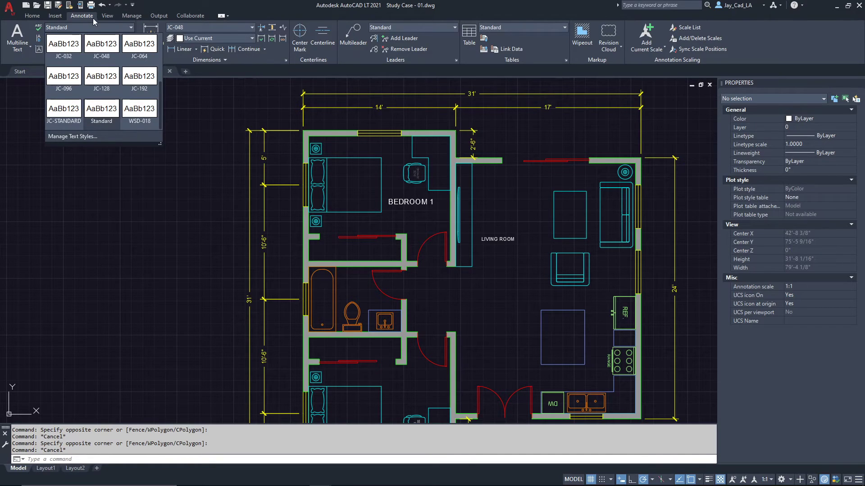
scroll(104, 67, up, 1)
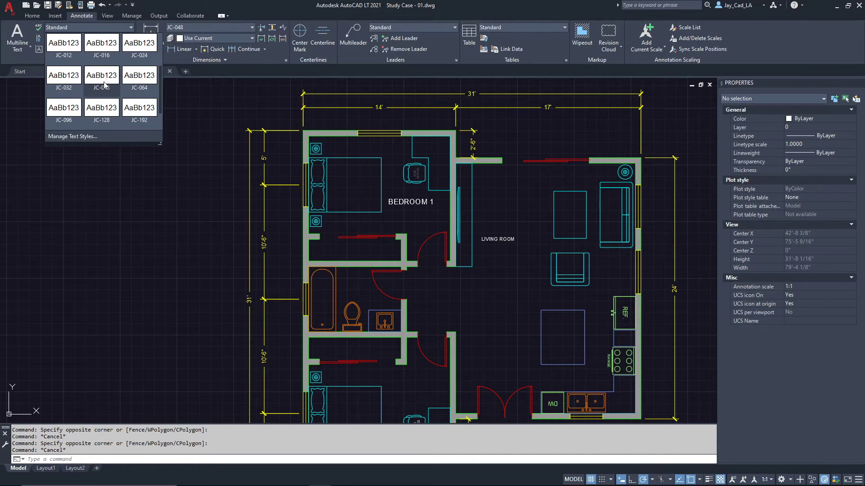
click(104, 86)
- Place a multiline text BATHROOM in the JC-048 style above the toilet in the bathroom
middle_drag(177, 174, 101, 141)
middle_drag(195, 179, 173, 156)
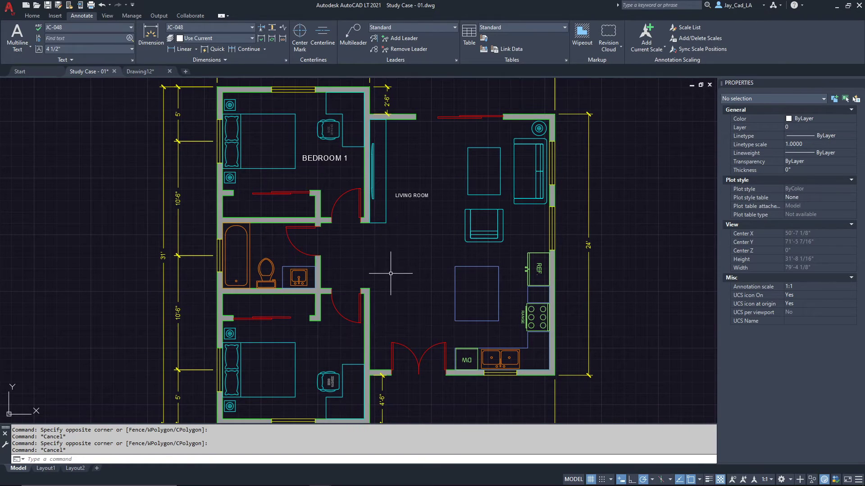
middle_drag(436, 238, 397, 231)
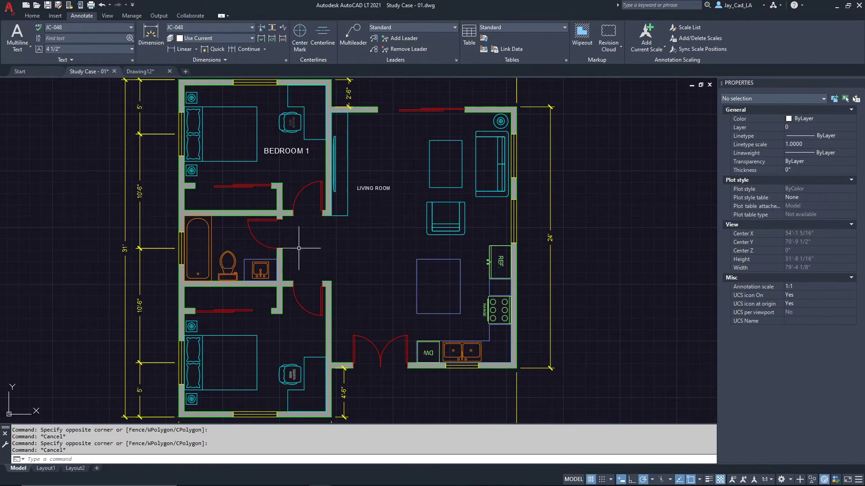
scroll(380, 230, down, 2)
scroll(381, 205, up, 2)
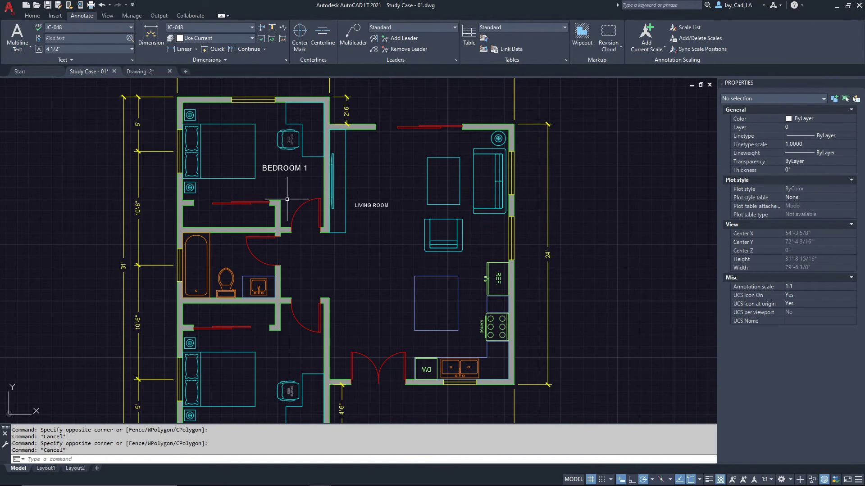
click(18, 33)
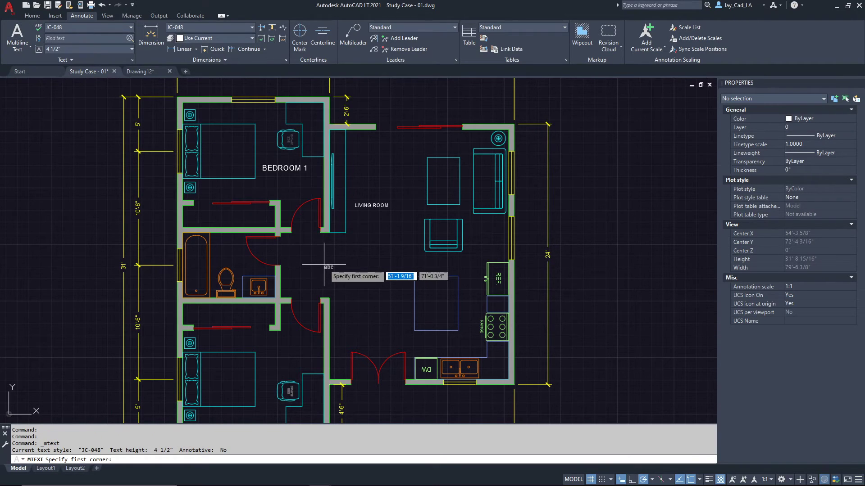
scroll(230, 270, up, 5)
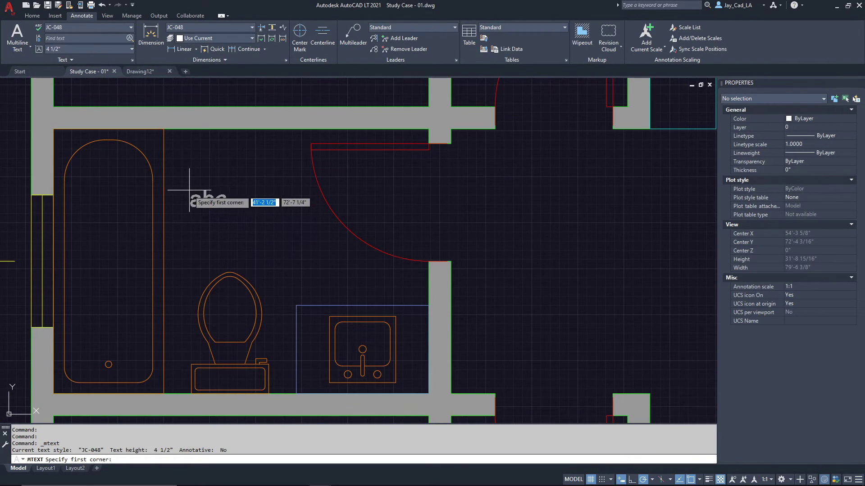
click(180, 195)
click(301, 266)
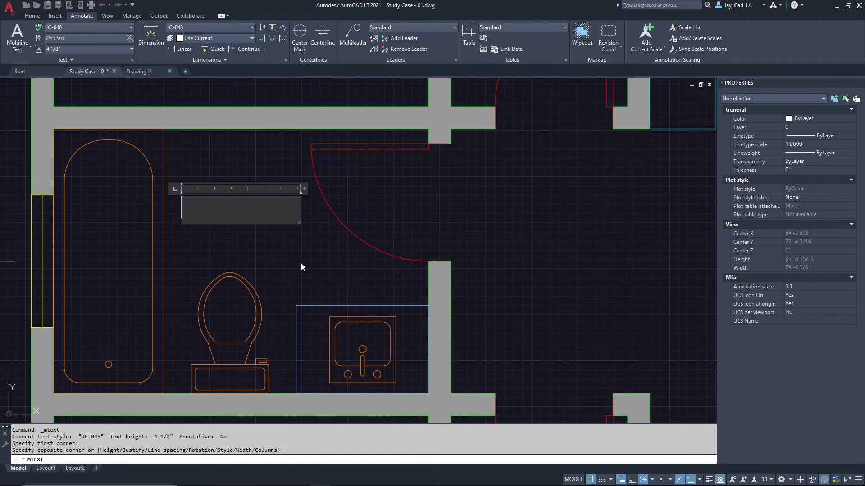
text(BATHROOM)
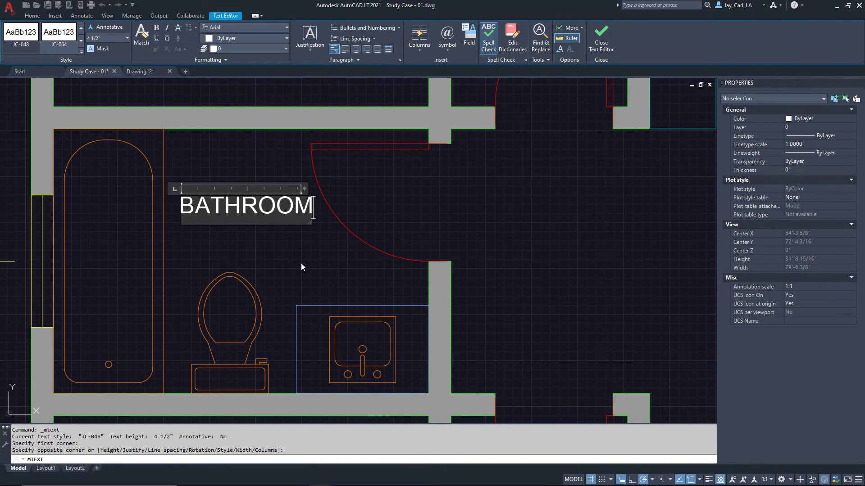
click(313, 260)
- Go back to the scale sample texts, check the style and text height of the SCALE: 1/8" = 1' label, and deselect it
scroll(198, 234, down, 5)
mouse_move(266, 266)
middle_down()
mouse_move(269, 274)
mouse_move(194, 226)
middle_up()
scroll(241, 217, down, 4)
middle_drag(248, 215, 282, 235)
scroll(282, 235, up, 2)
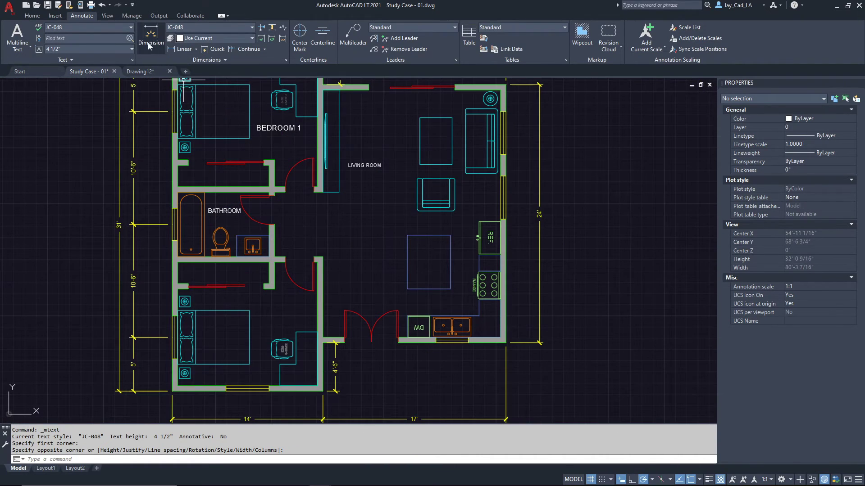
scroll(249, 191, down, 6)
middle_drag(101, 193, 279, 201)
scroll(279, 202, up, 4)
scroll(299, 165, up, 6)
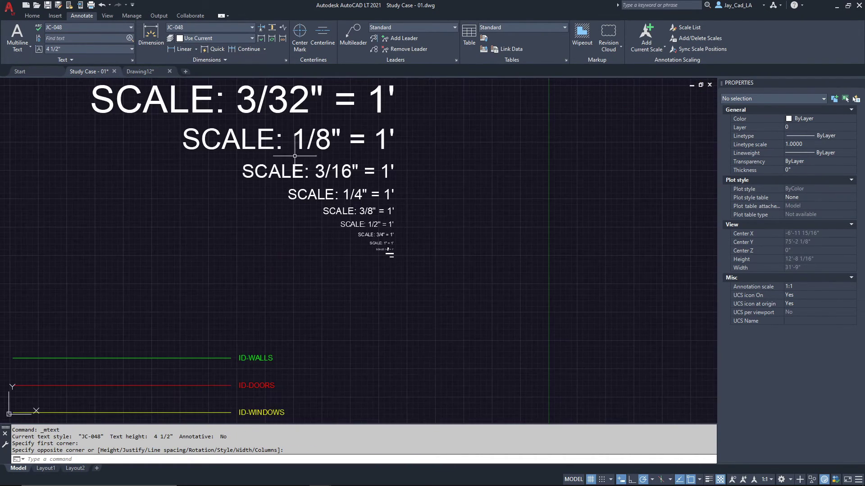
scroll(295, 159, up, 2)
click(408, 140)
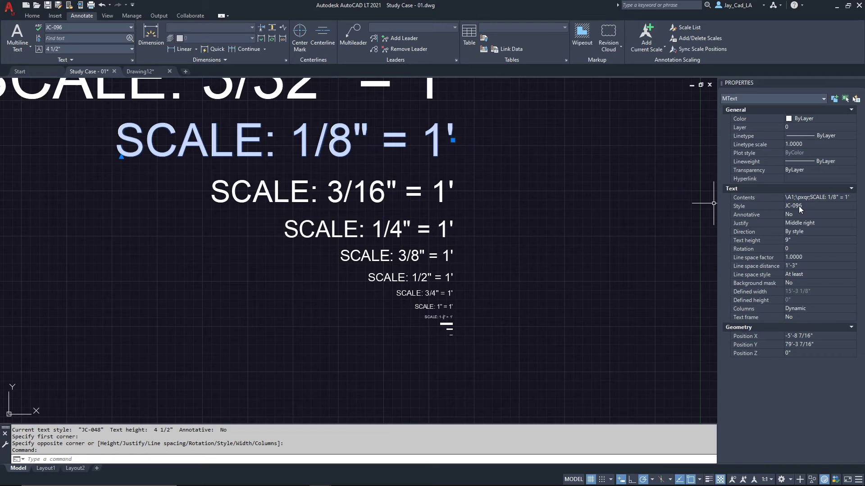
scroll(564, 199, down, 3)
key(Escape)
middle_drag(397, 222, 237, 233)
scroll(237, 234, up, 4)
scroll(237, 151, up, 3)
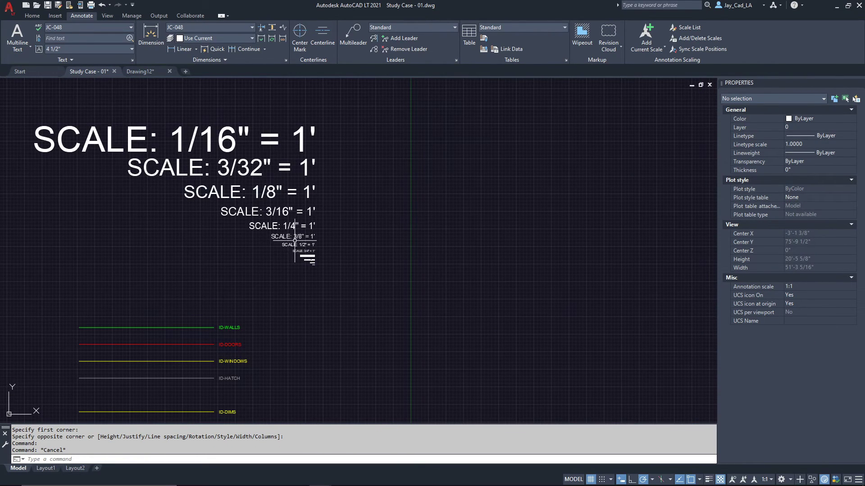
middle_drag(358, 178, 475, 220)
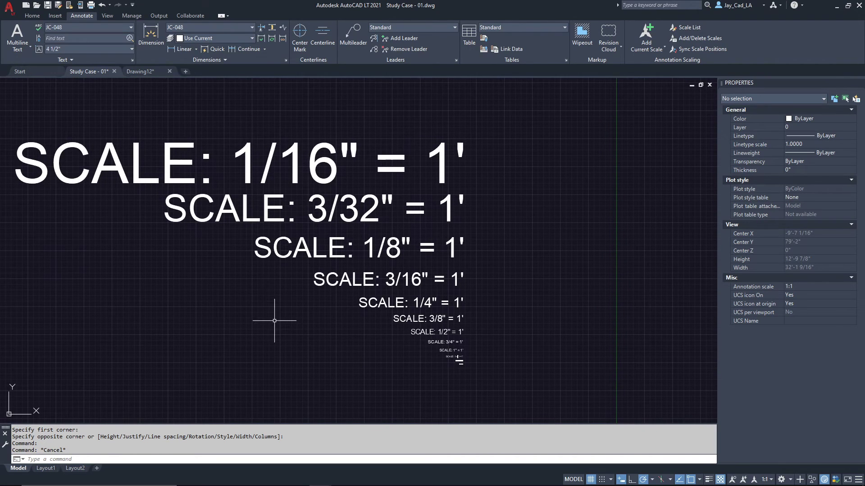
- Return from the scale samples to the floor plan and make JC-096 the current text style
middle_drag(275, 321, 338, 309)
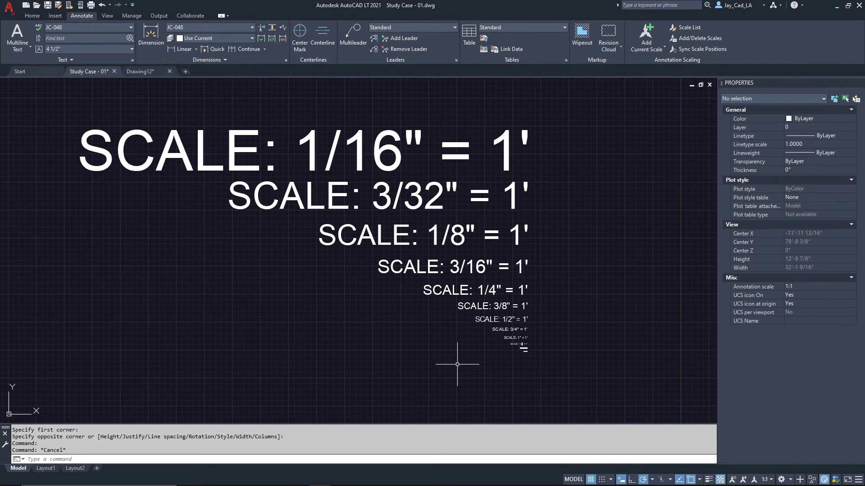
scroll(353, 322, down, 4)
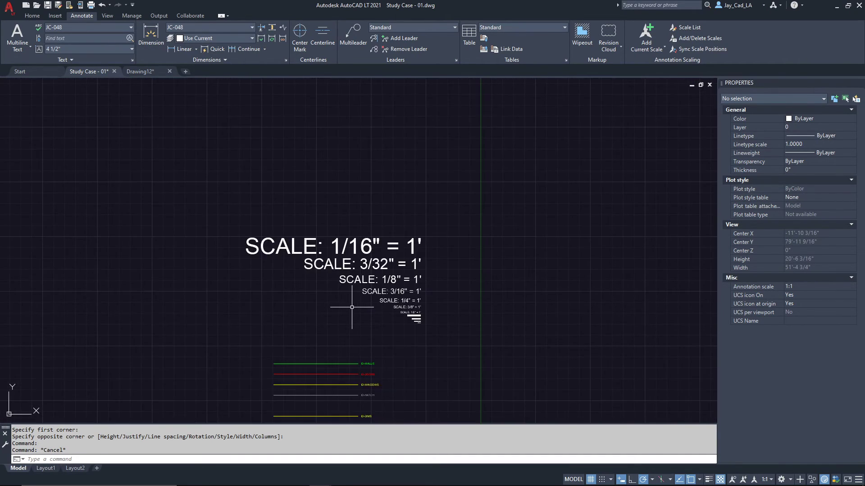
middle_drag(506, 318, 387, 325)
scroll(410, 320, up, 2)
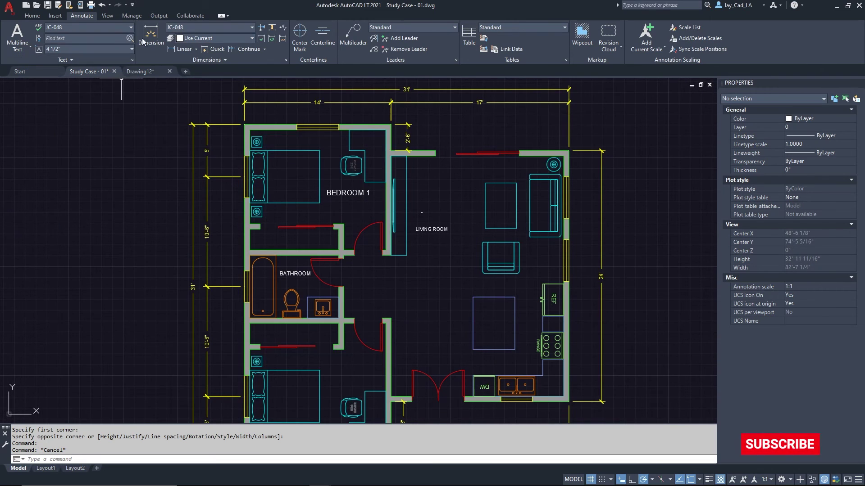
click(95, 28)
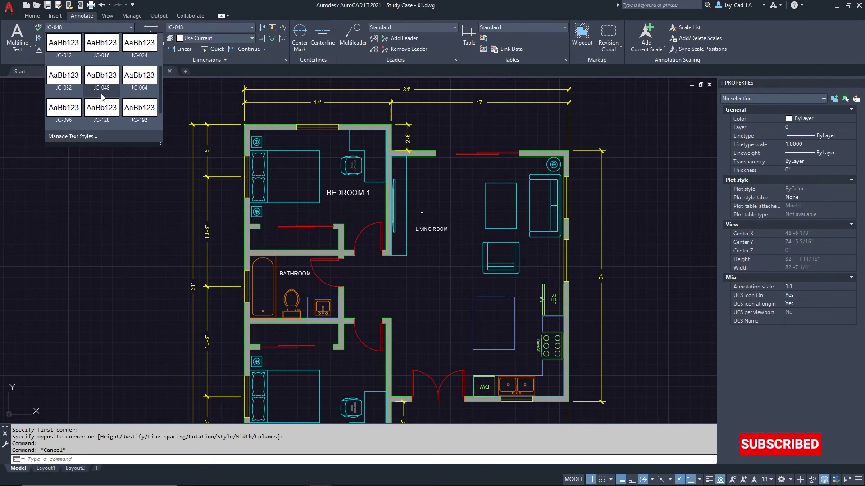
scroll(102, 77, down, 1)
click(67, 103)
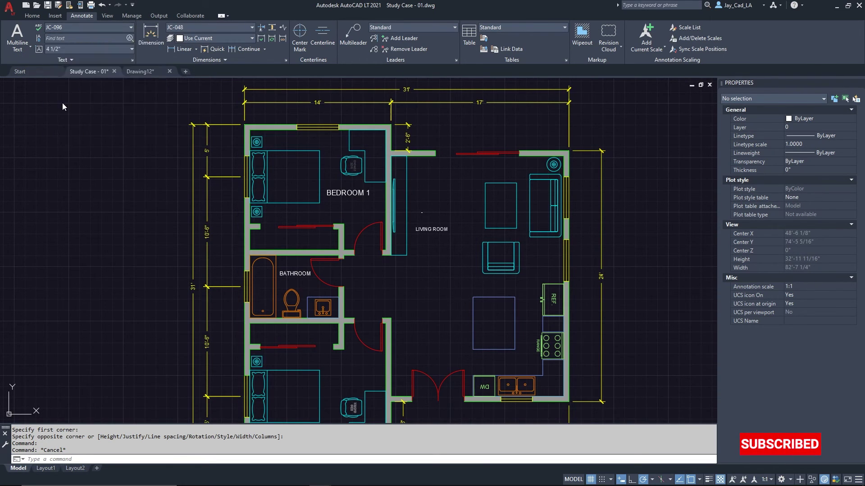
- Place a multiline text ENTRANCE in the JC-096 style below the double entry doors of the floor plan
middle_drag(214, 194, 140, 148)
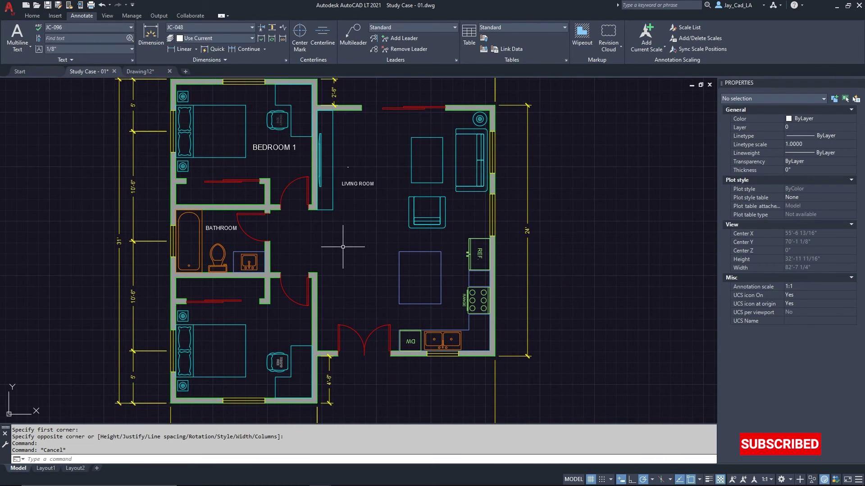
click(17, 35)
middle_drag(325, 161, 288, 92)
scroll(283, 169, down, 3)
scroll(299, 248, up, 3)
click(307, 232)
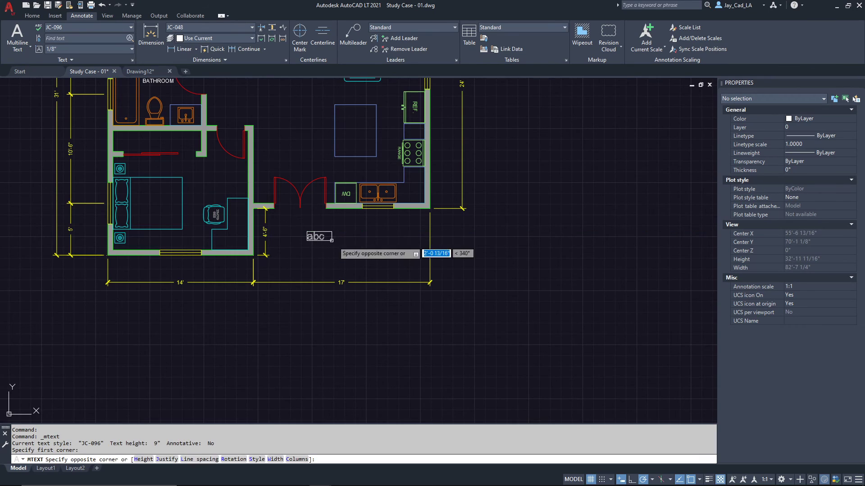
click(420, 257)
text(P)
key(BackSpace)
text(ENTRANCE)
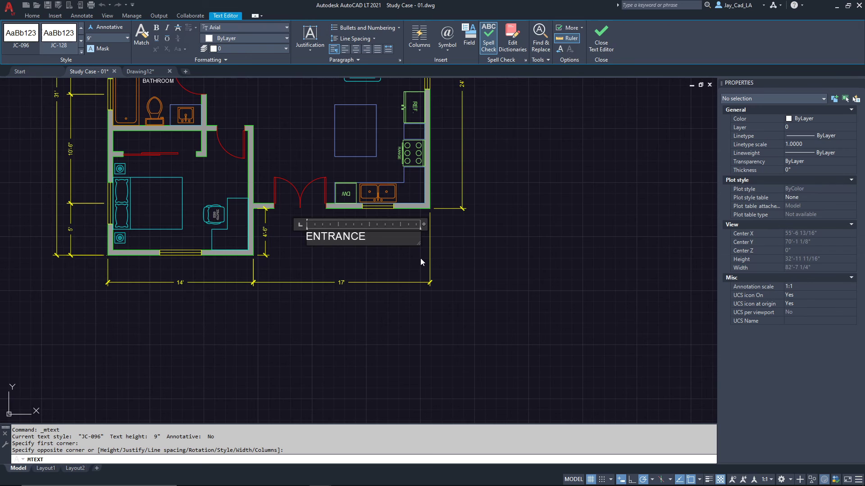
click(601, 36)
middle_drag(259, 175, 267, 312)
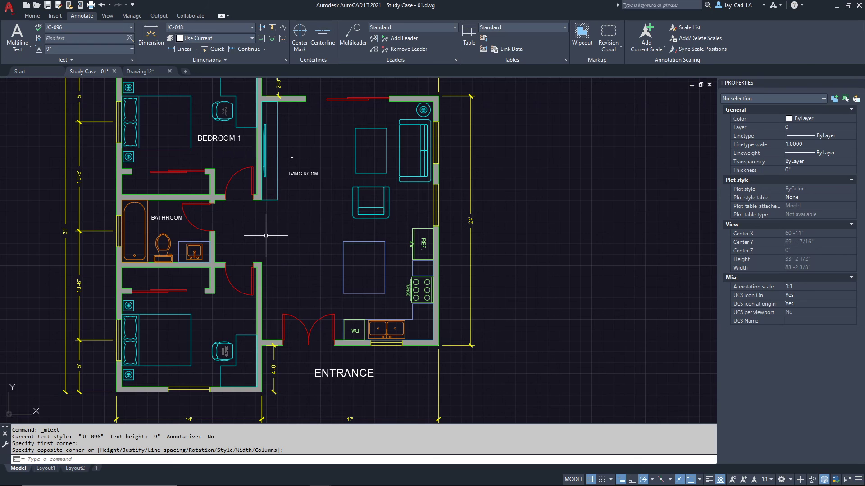
scroll(265, 235, down, 3)
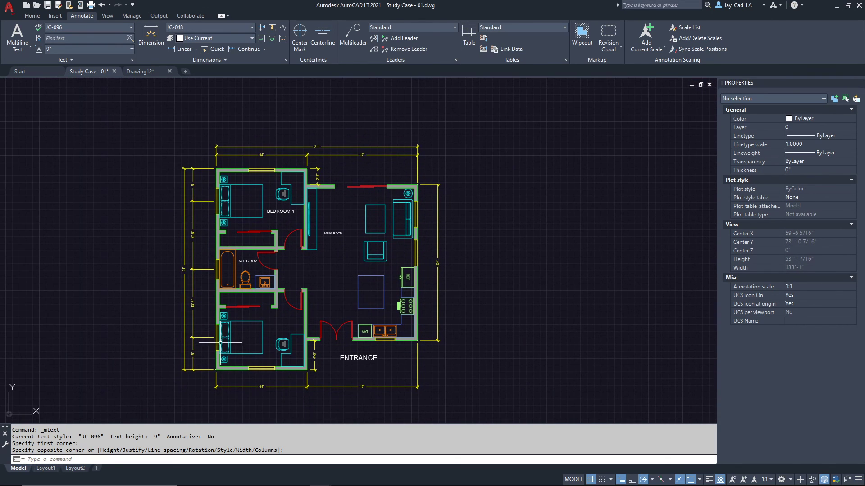